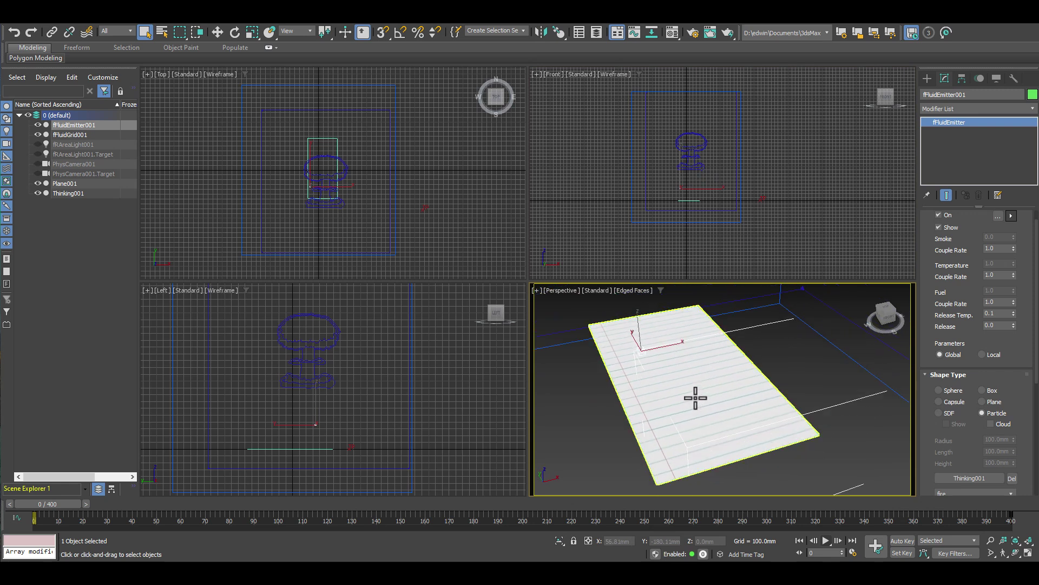
Select the Thinking001 particle system and play the animation in the camera view up to frame 215.
click(826, 540)
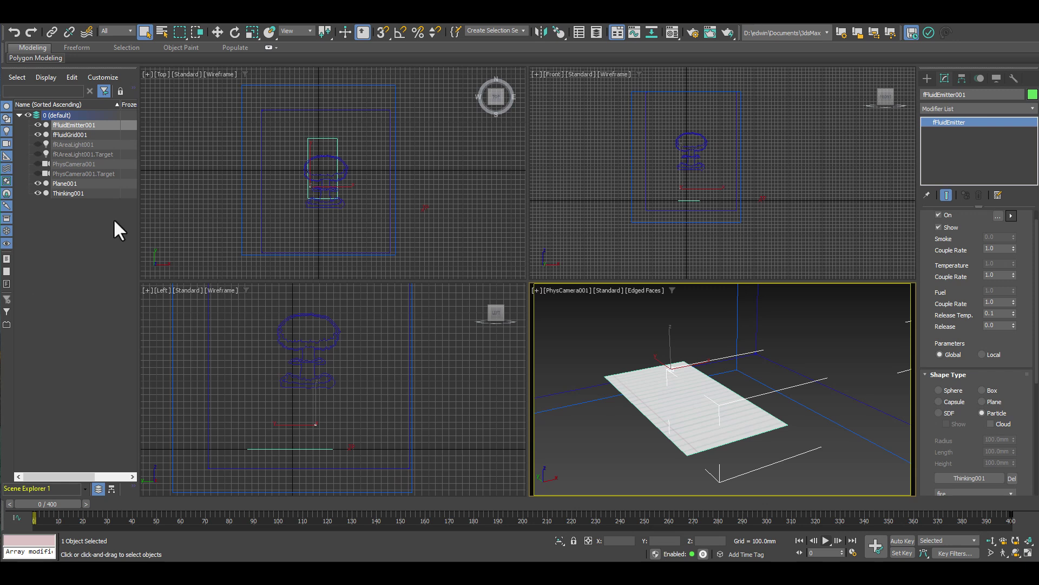
click(81, 194)
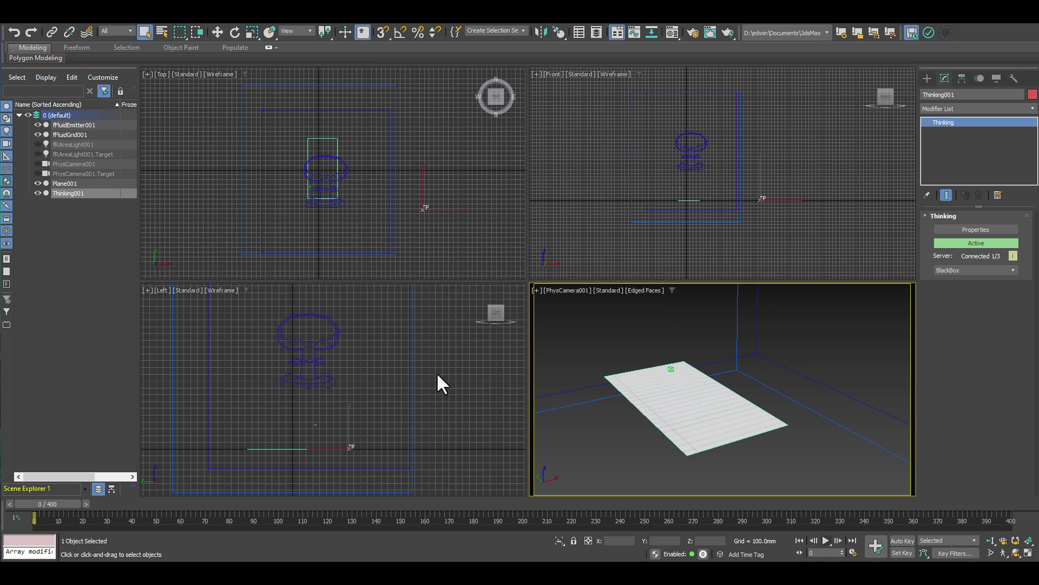
click(826, 541)
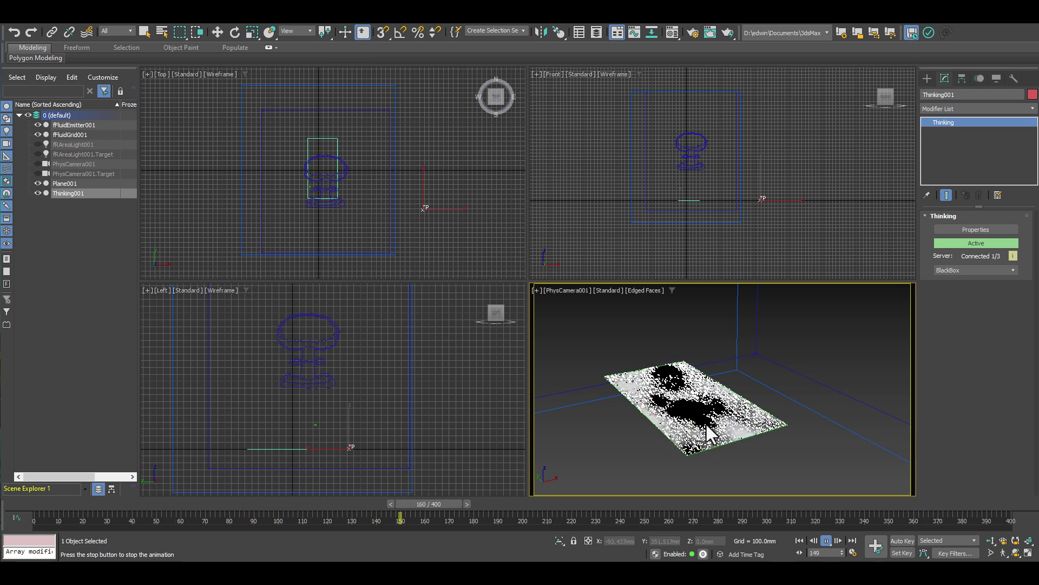
click(827, 539)
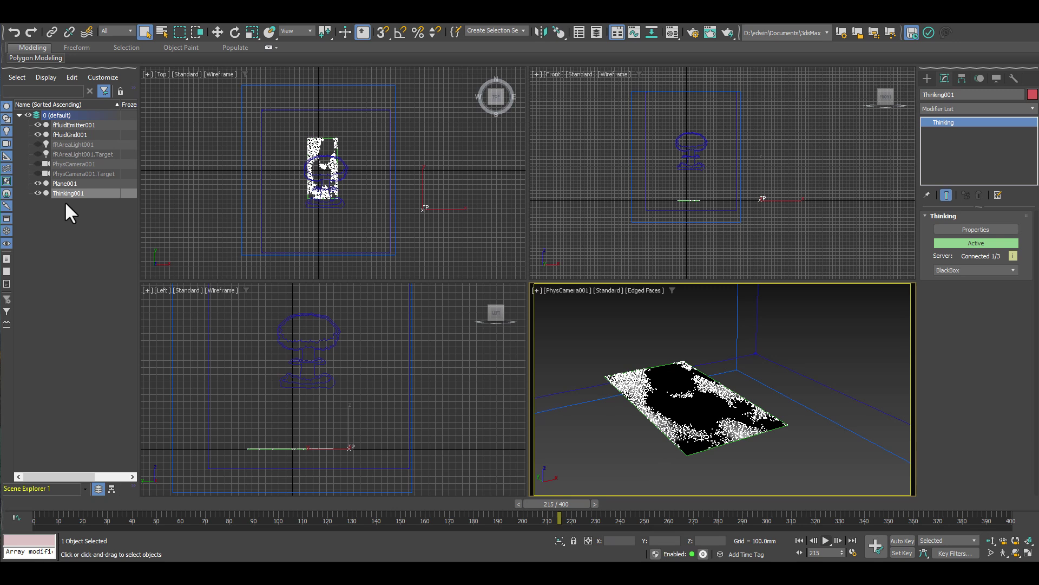
Open Thinking001's properties and examine the create set, the Create ME-L node and the fire group's data channels.
click(976, 230)
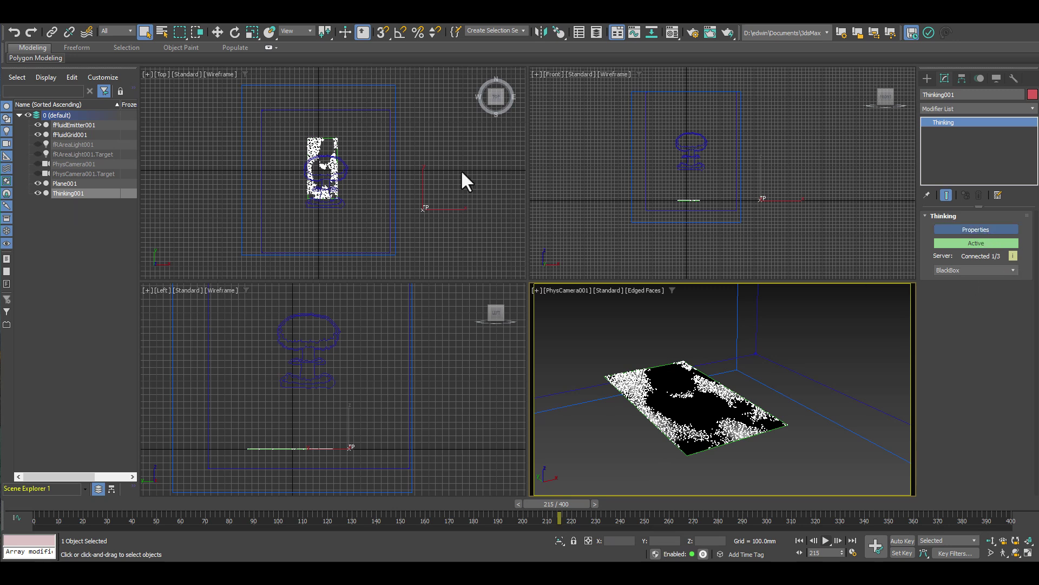
drag(160, 64, 237, 35)
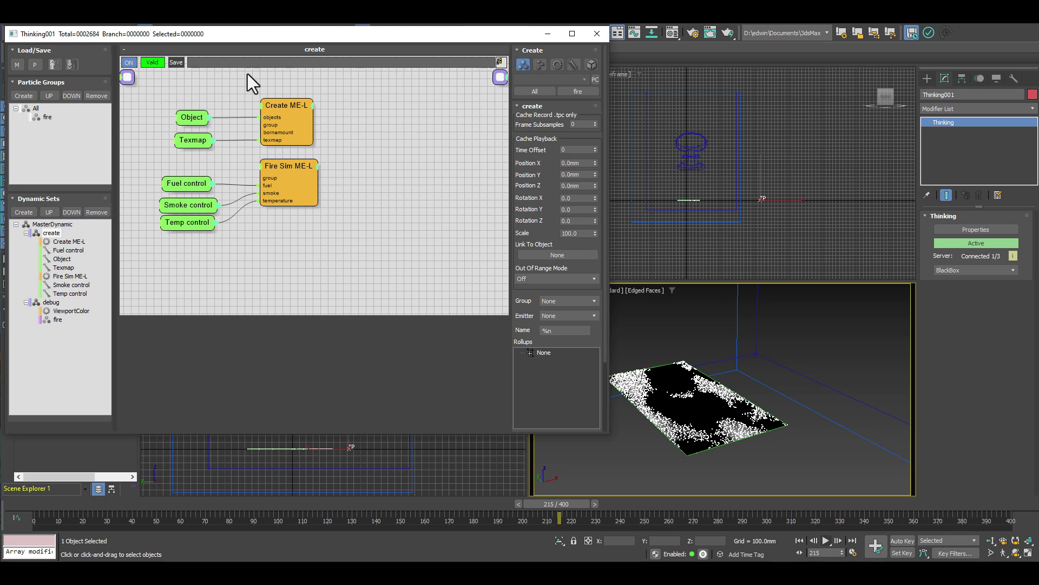
click(50, 233)
click(293, 107)
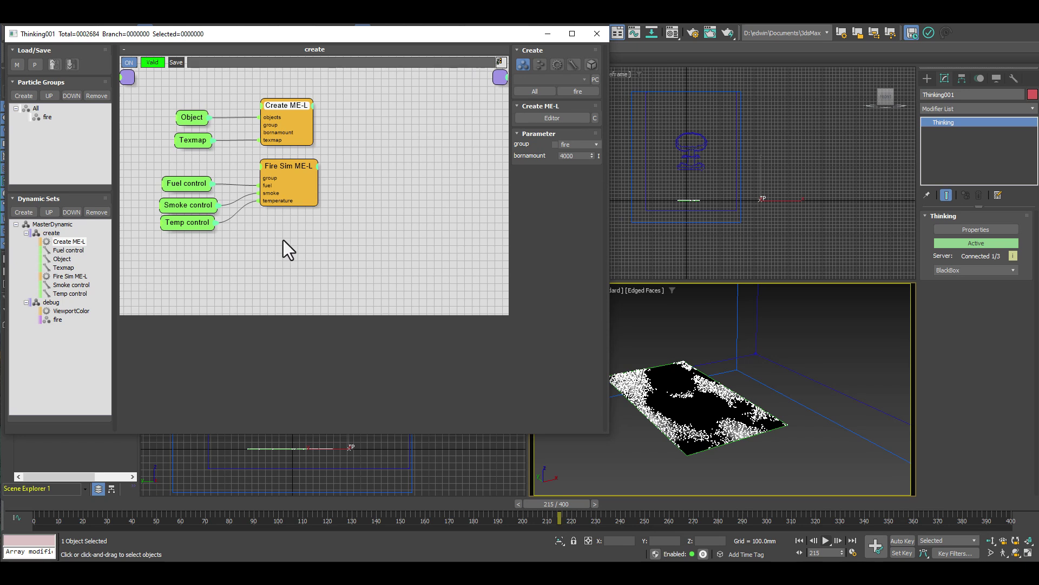
click(49, 117)
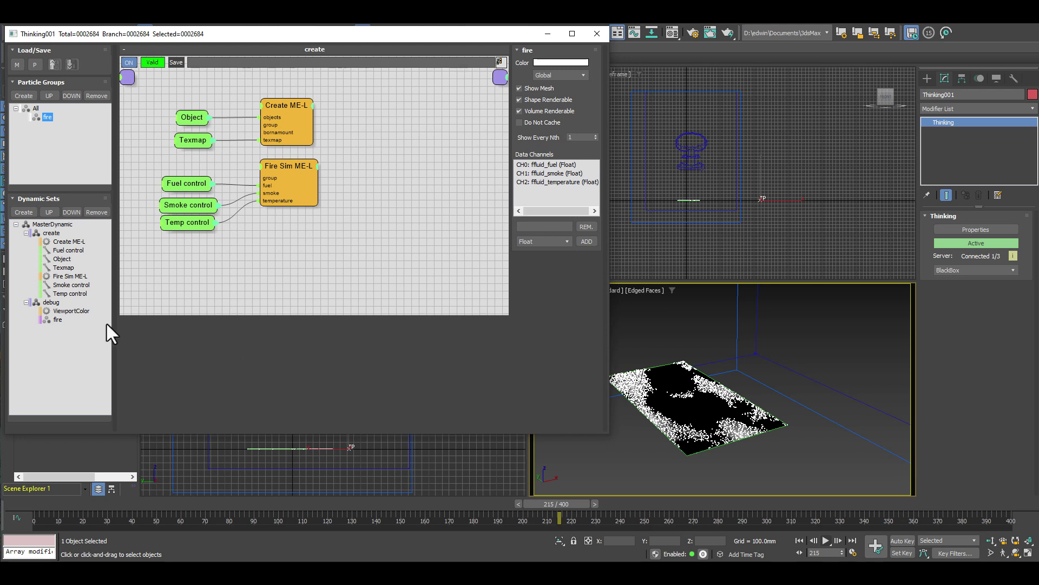
click(55, 234)
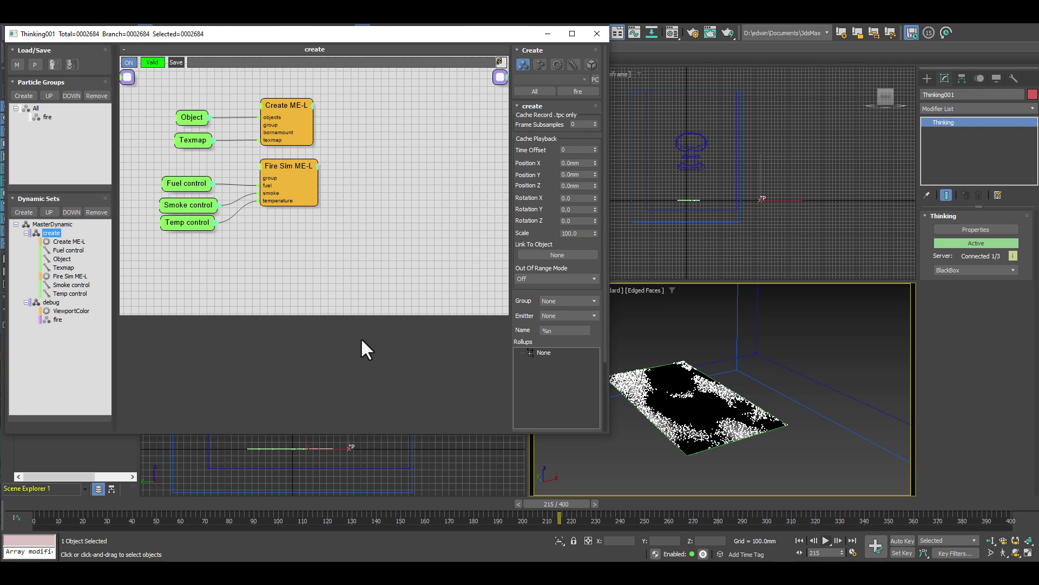
In the debug set, nudge the fire and ViewportColor nodes and set ViewportColor's Max Value to 10.
click(53, 303)
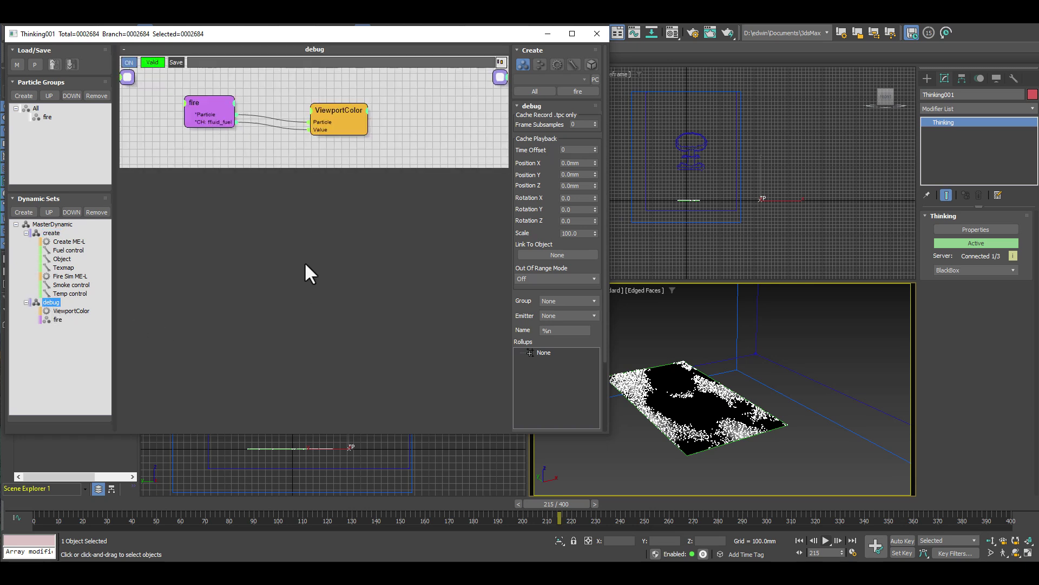
drag(204, 100, 209, 96)
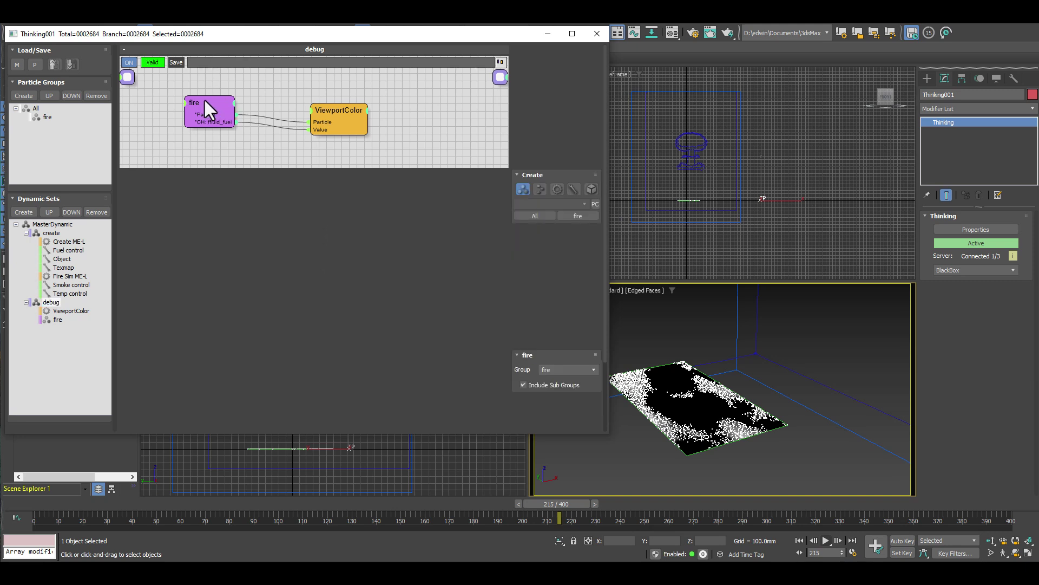
mouse_move(341, 112)
mouse_down()
mouse_move(340, 121)
mouse_move(340, 110)
mouse_up()
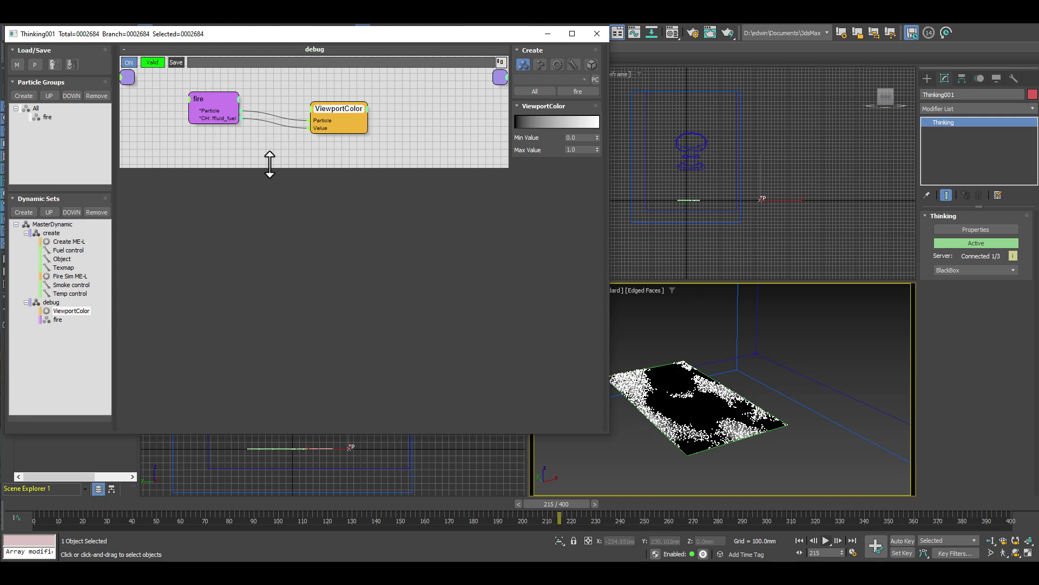
double_click(577, 150)
text(10)
key(Return)
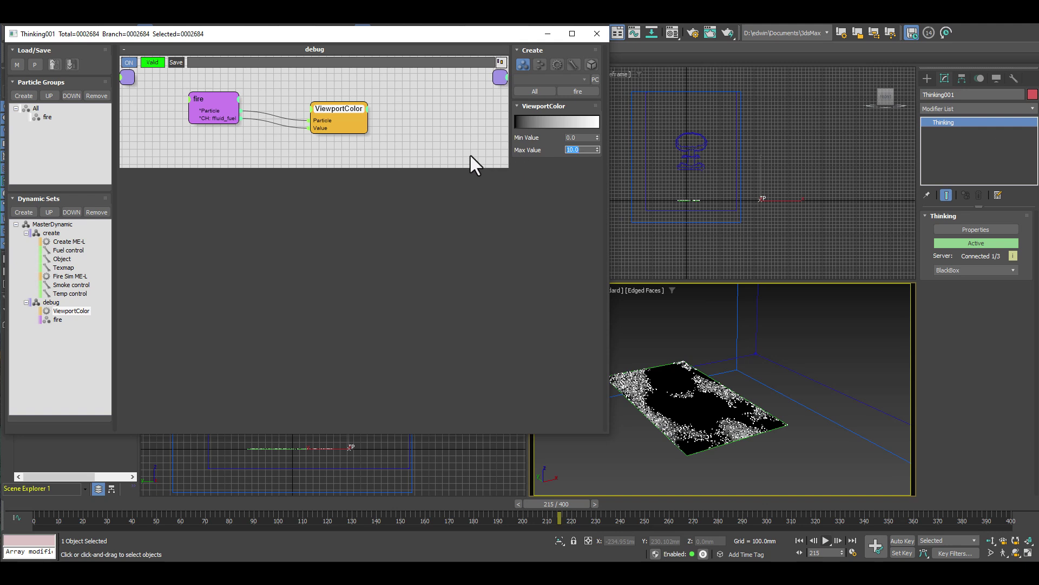
Play the simulation from the start to check the particle colouring, and return to frame 0.
click(800, 539)
click(826, 539)
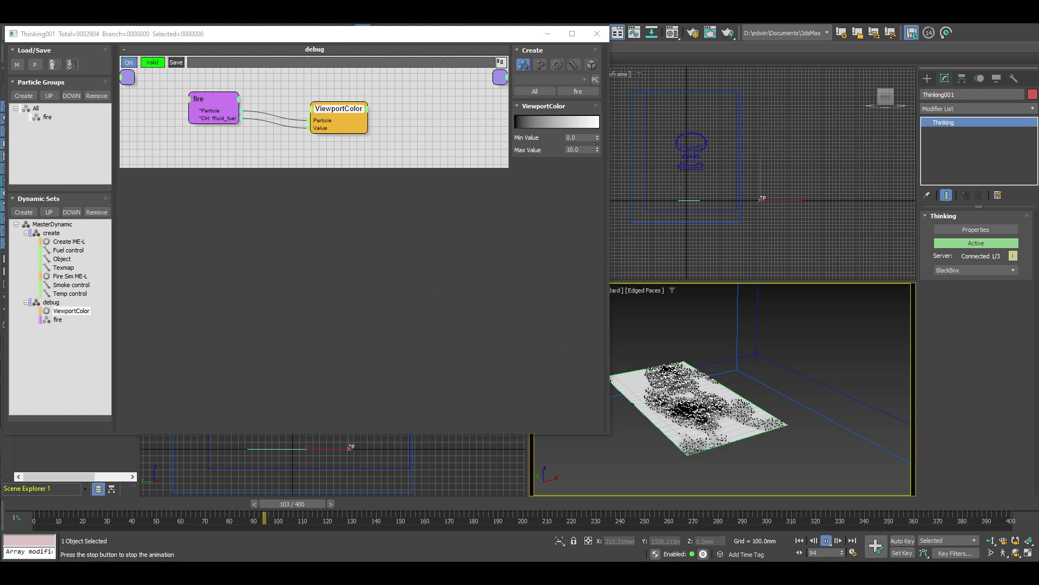
key(Home)
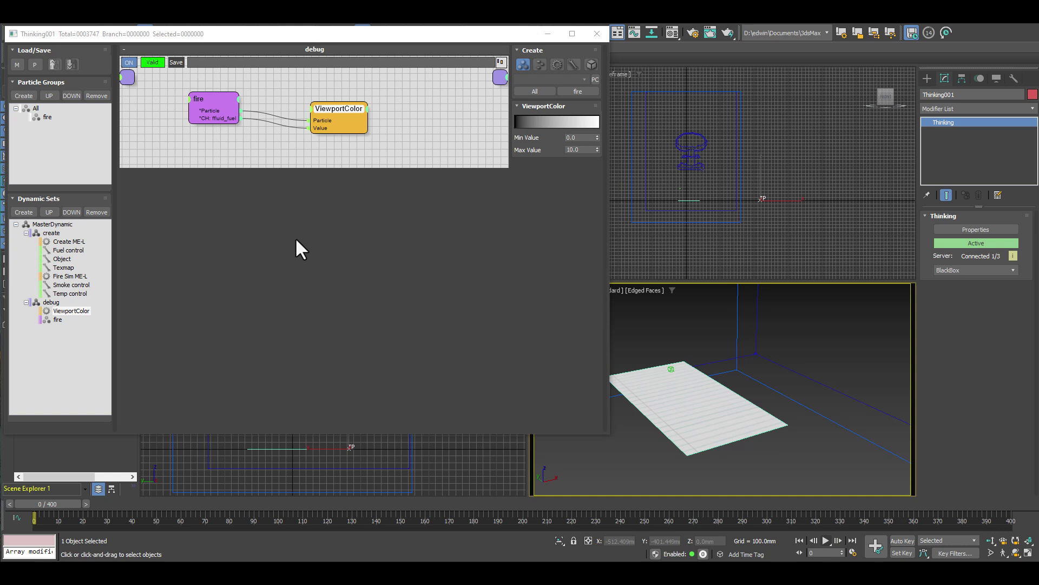
Disable the debug dynamic set, replay the simulation and rewind to frame 0.
click(60, 311)
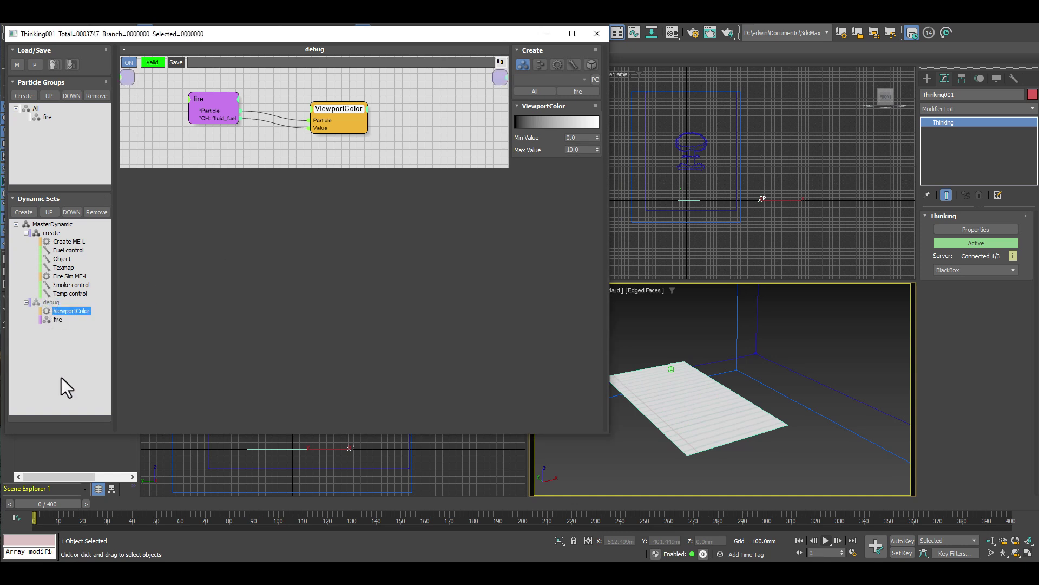
click(826, 541)
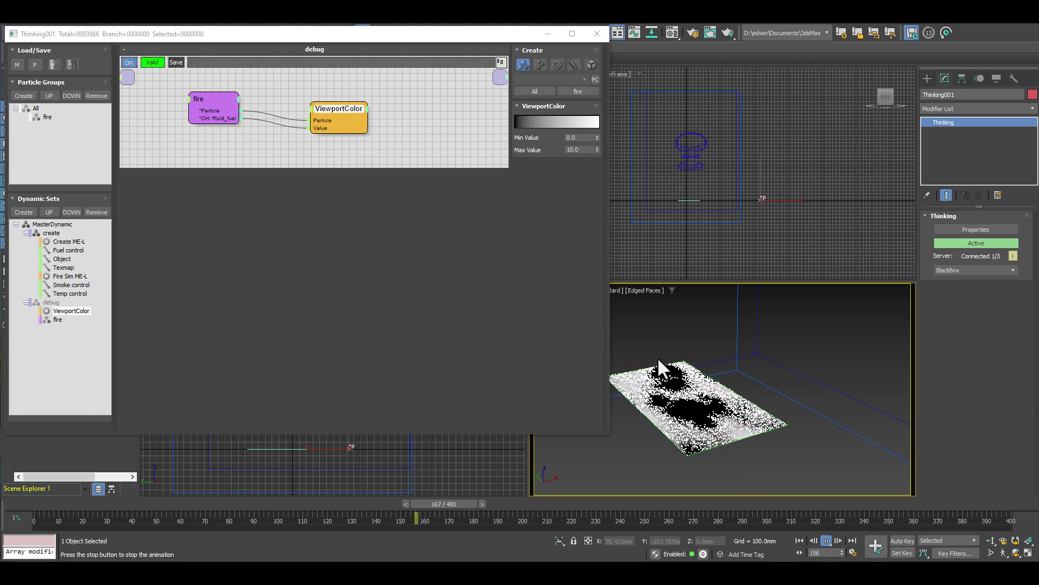
click(827, 541)
click(801, 540)
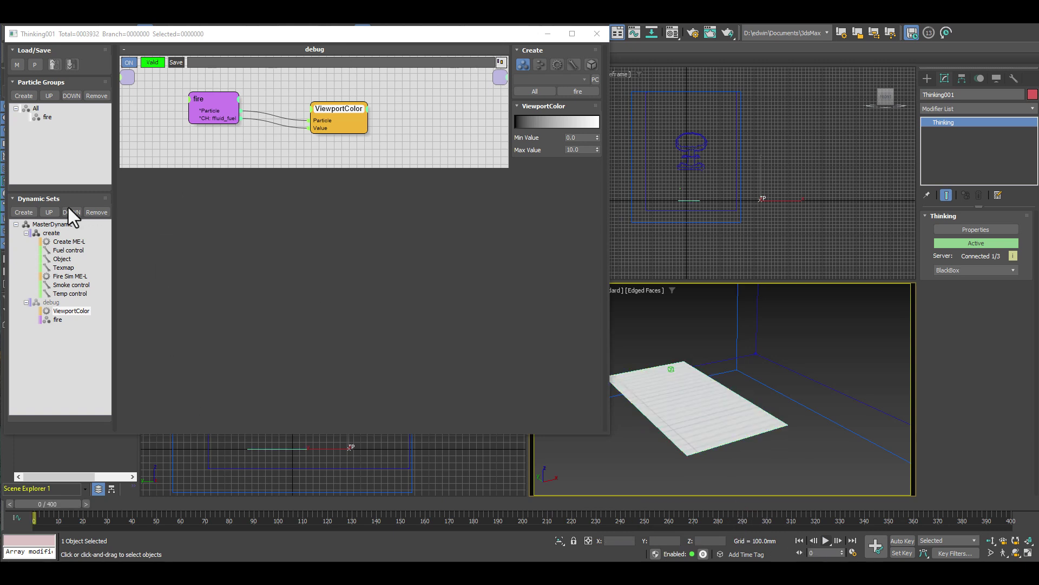
Review the Object and Texmap nodes in the create set and shift both slightly upward.
click(51, 232)
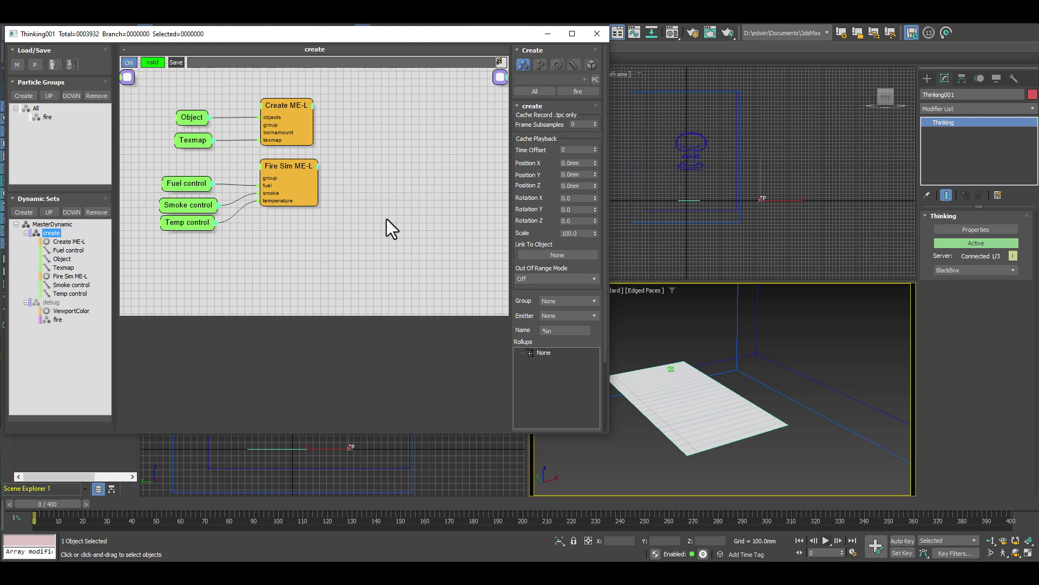
drag(207, 120, 202, 97)
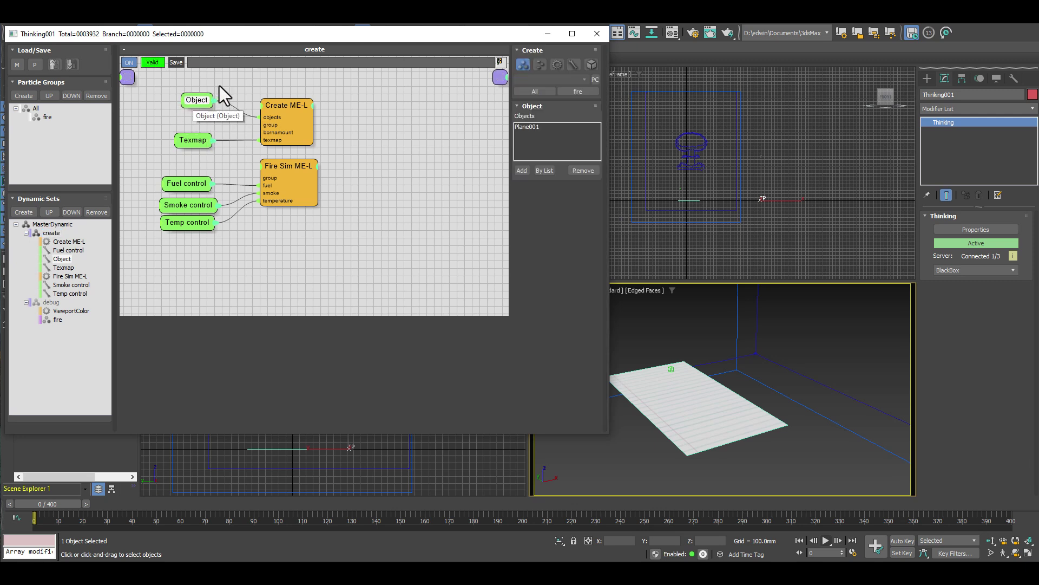
click(702, 431)
click(193, 141)
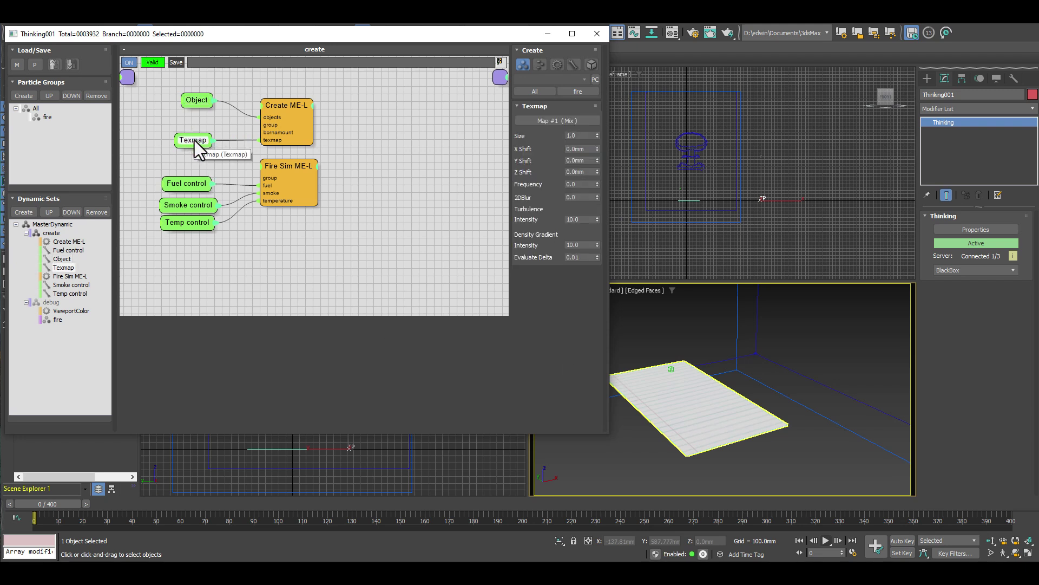
drag(194, 144, 197, 134)
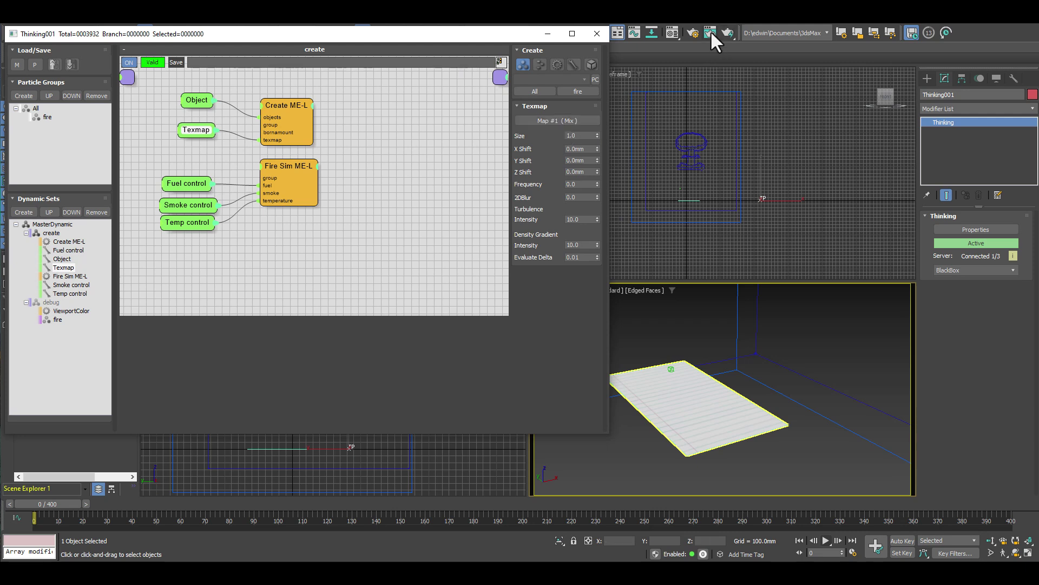
Open the Material Editor, select the Map #1 Mix map and place its enlarged preview beside the editor.
click(674, 35)
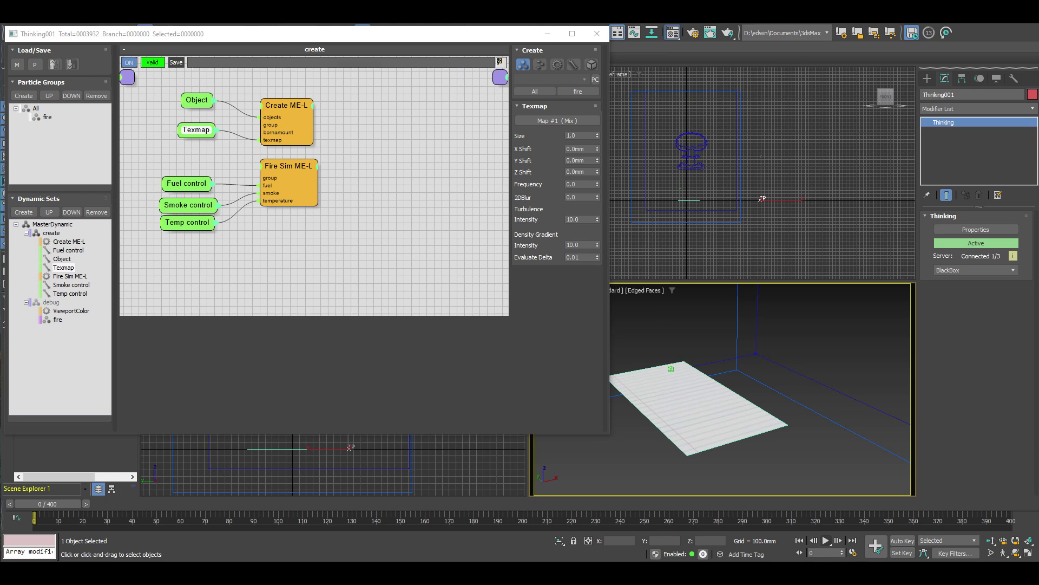
drag(858, 89, 317, 65)
click(782, 147)
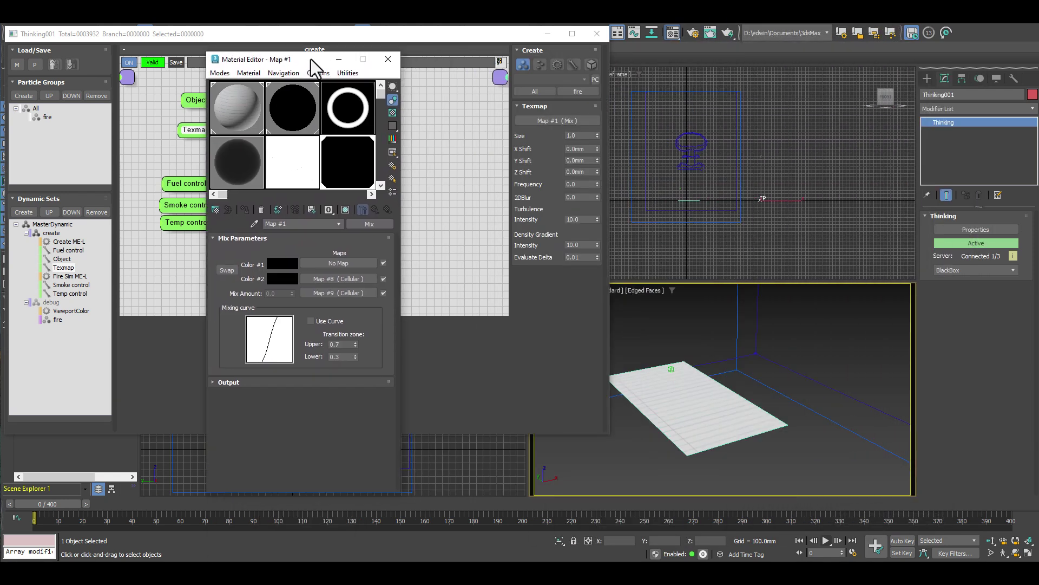
double_click(352, 163)
drag(513, 27, 473, 236)
drag(569, 255, 556, 149)
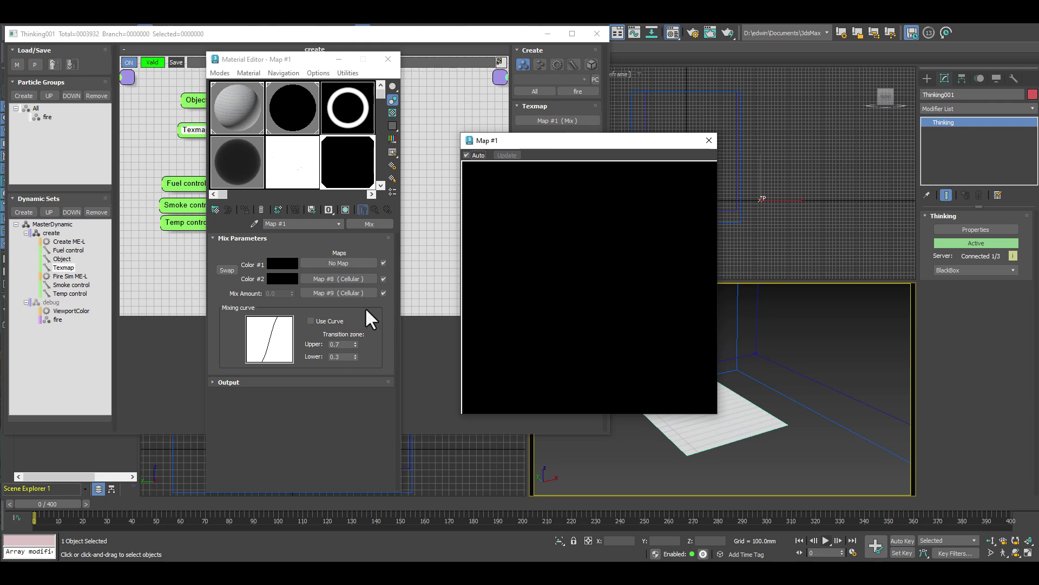
Scrub and play the timeline up to frame 92 to watch the Map #1 preview evolve.
drag(48, 508, 142, 505)
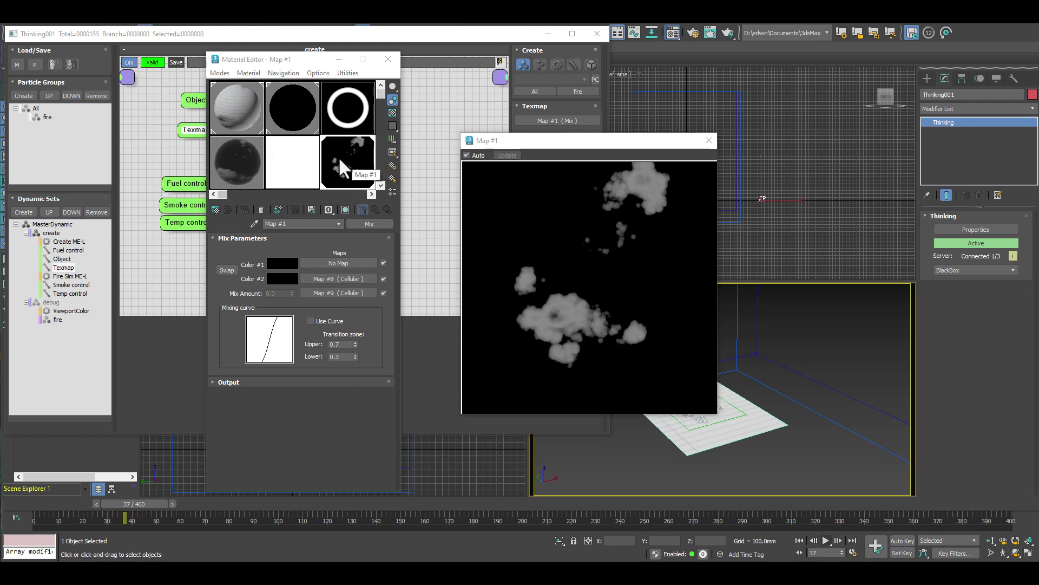
click(825, 540)
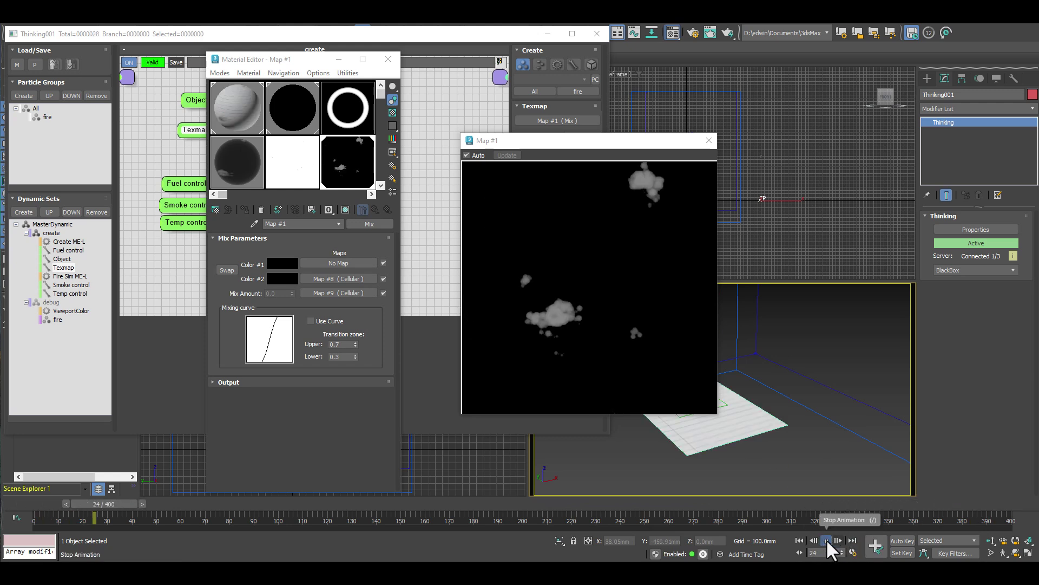
click(827, 540)
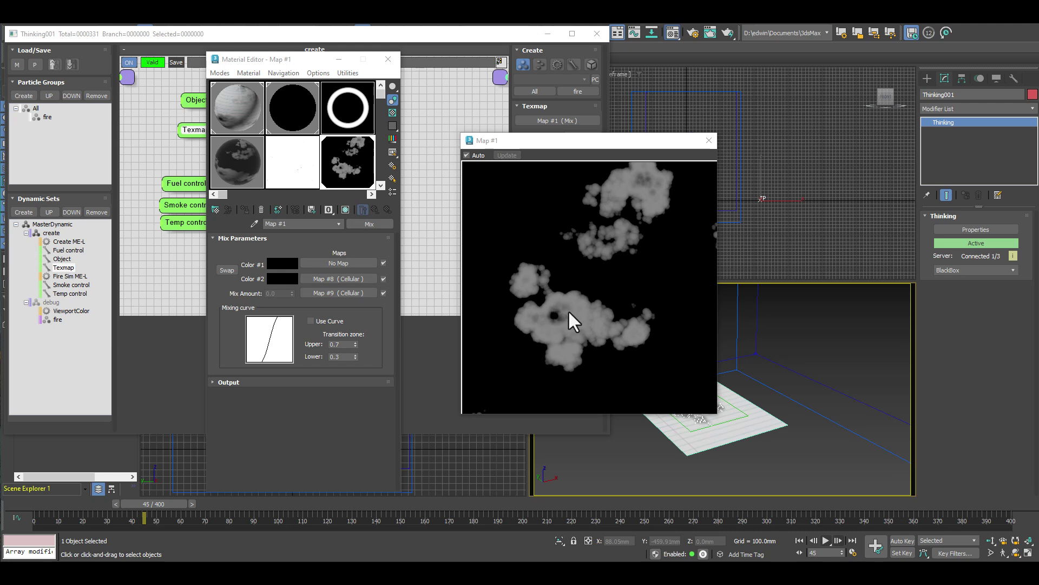
click(826, 541)
click(827, 541)
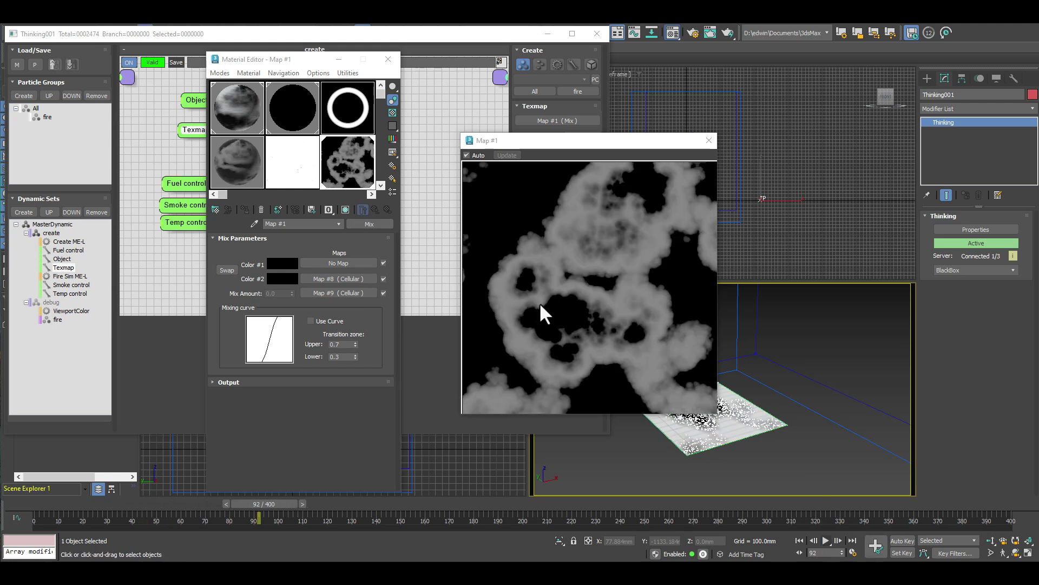
Close the map preview, examine the Cellular Map #8 in Color #2 of the Mix map, and close the Material Editor.
click(709, 140)
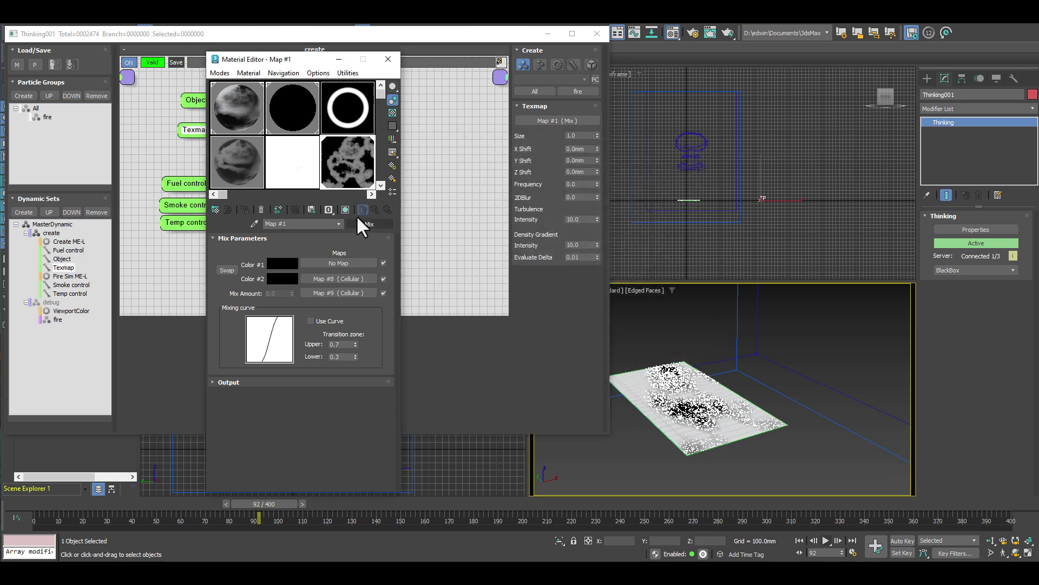
click(334, 280)
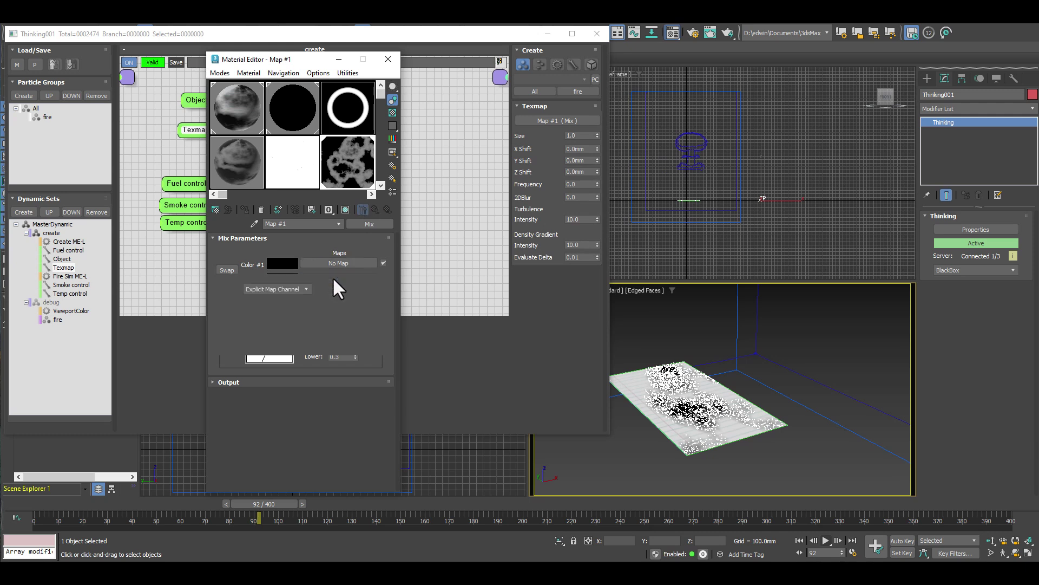
drag(362, 385, 333, 205)
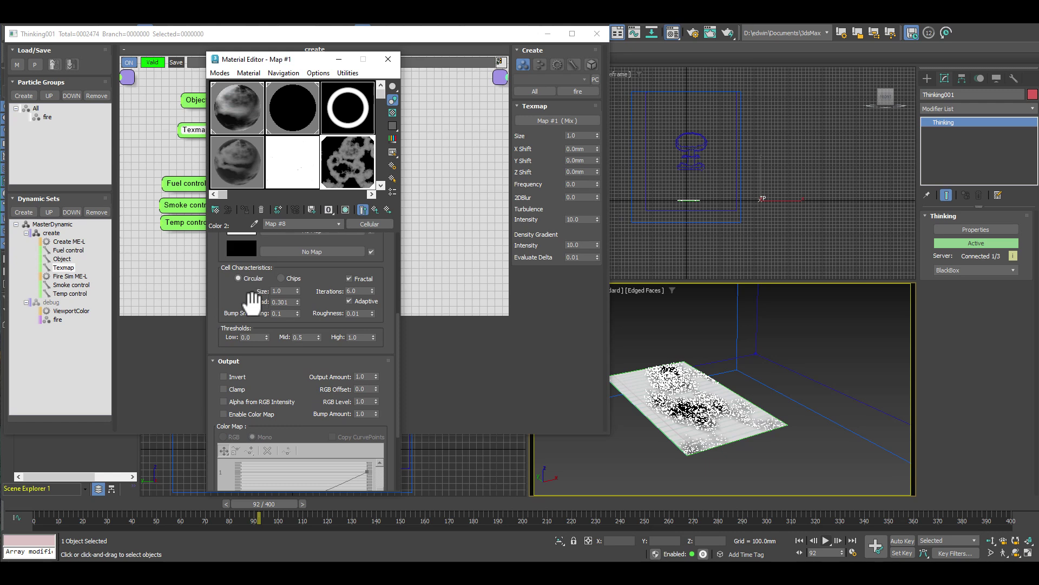
click(364, 210)
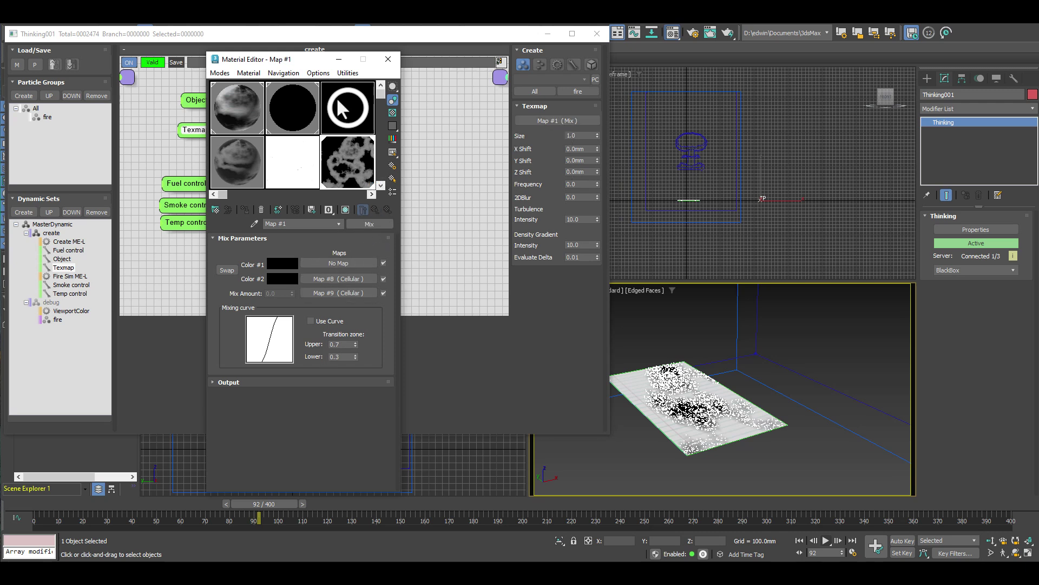
click(388, 60)
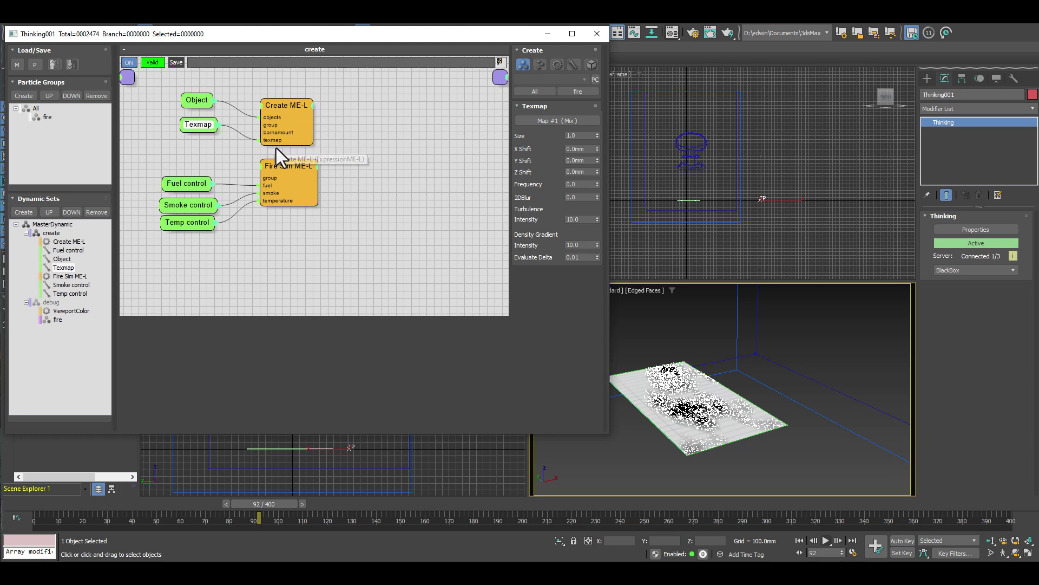
Open the Create ME-L node's script and examine the Io Block and the objects_in_parallel line.
click(280, 106)
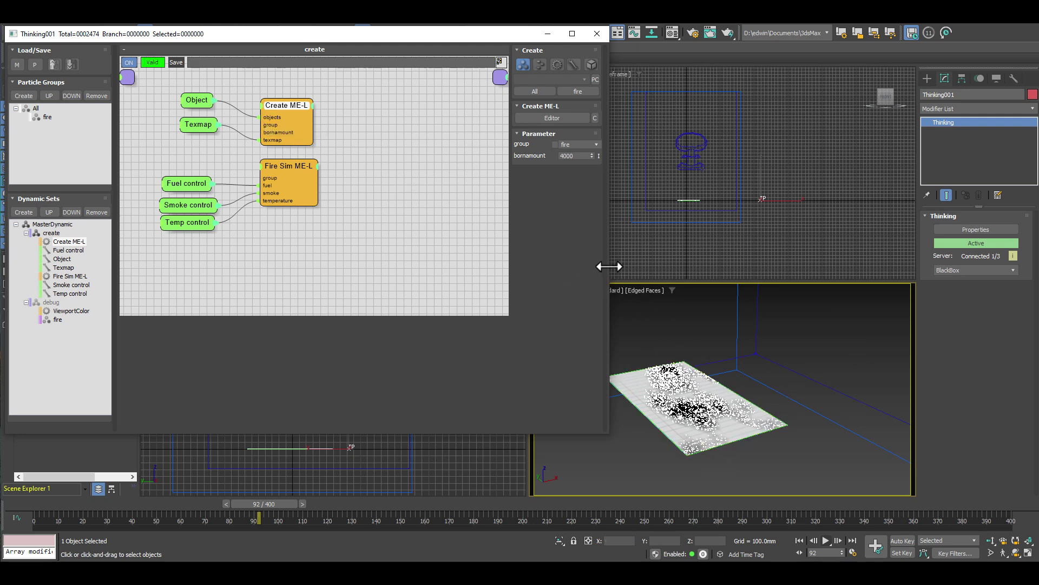
click(532, 117)
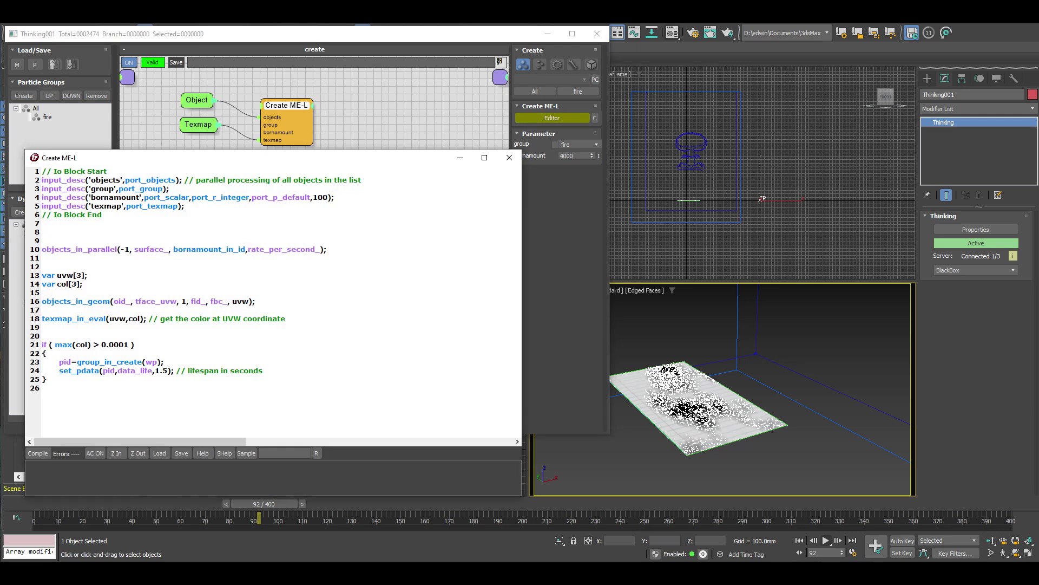
drag(125, 216, 14, 172)
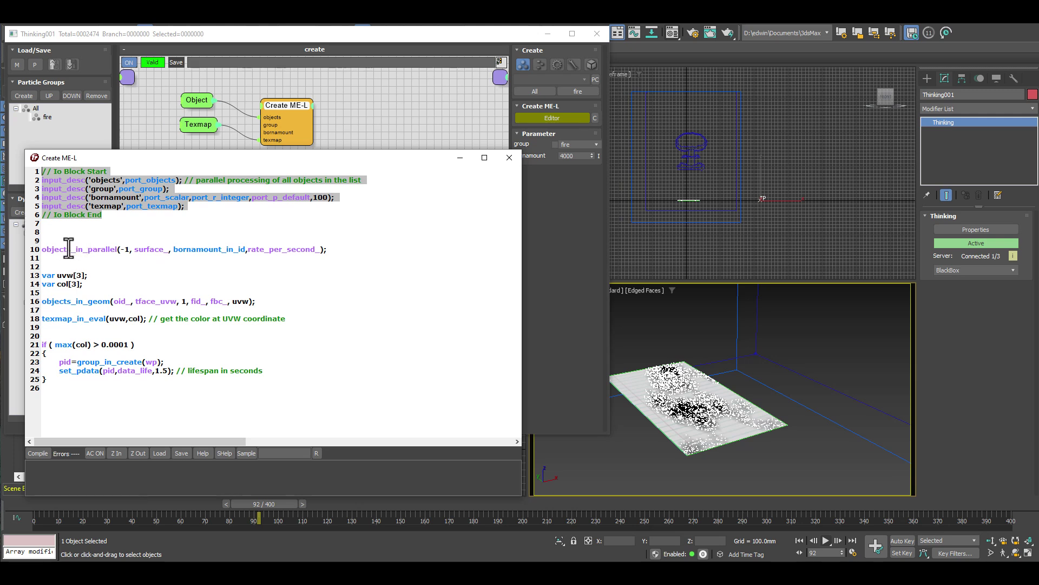
drag(42, 248, 348, 257)
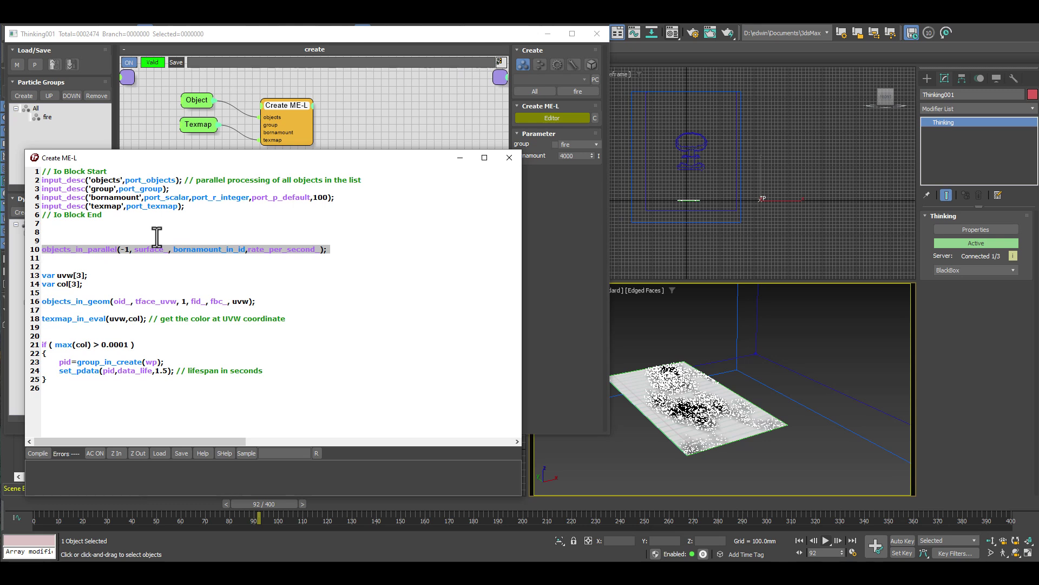
click(274, 269)
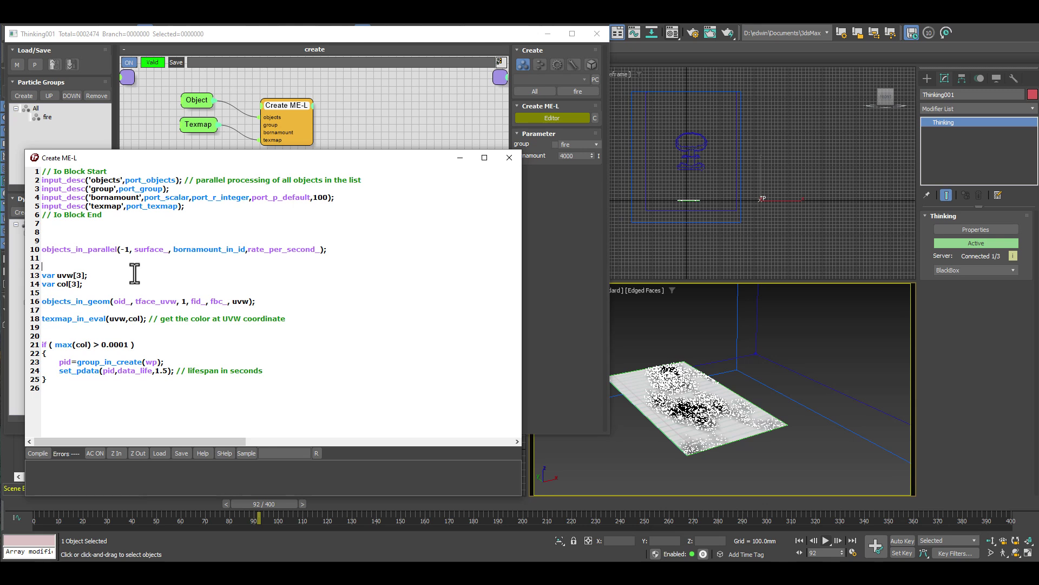
drag(42, 249, 333, 253)
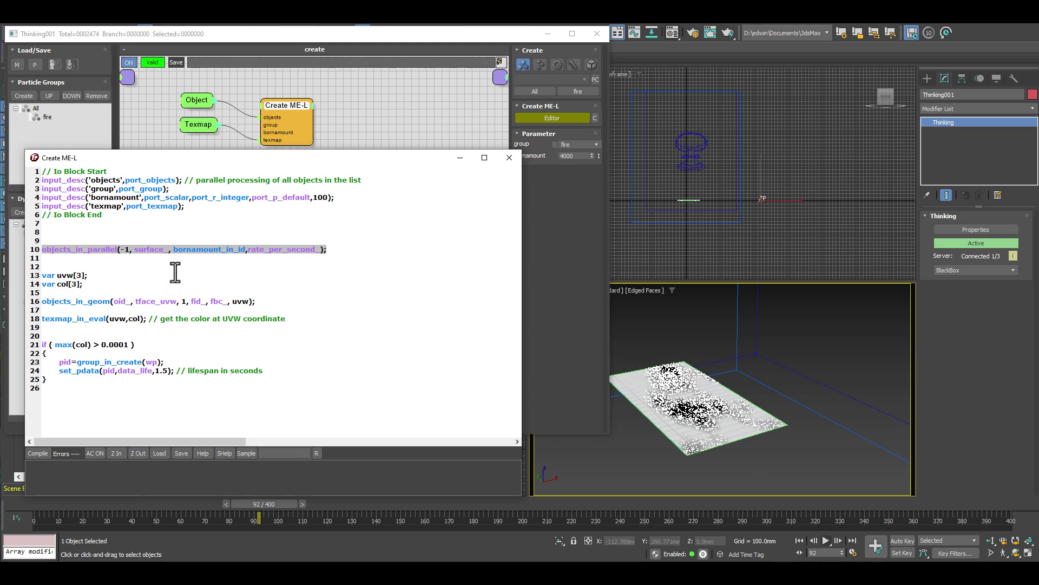
click(273, 298)
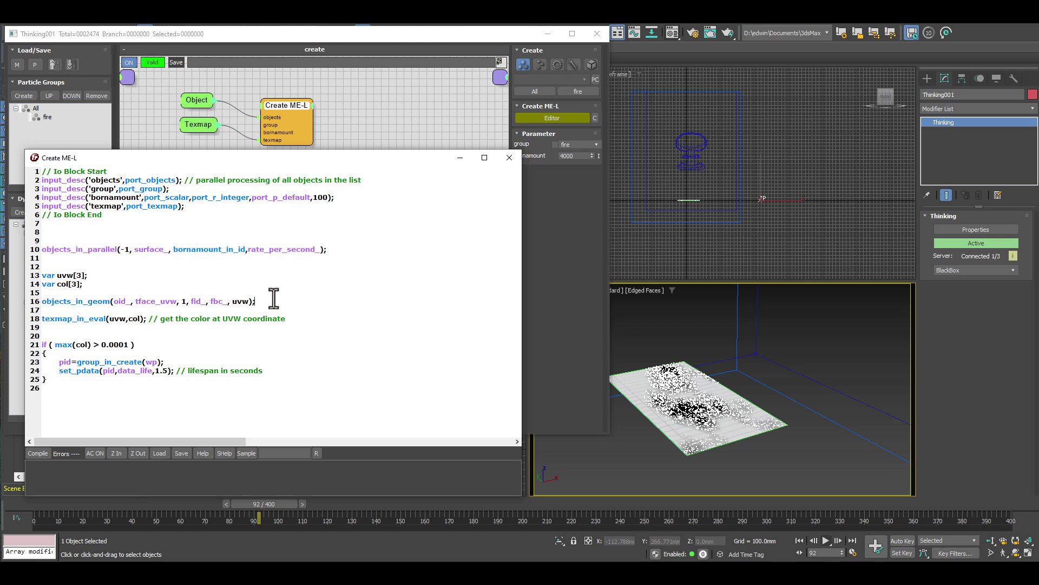
Examine the objects_in_geom line, the variable declarations and the uvw argument of texmap_in_eval in the Create ME-L script.
drag(255, 301, 42, 306)
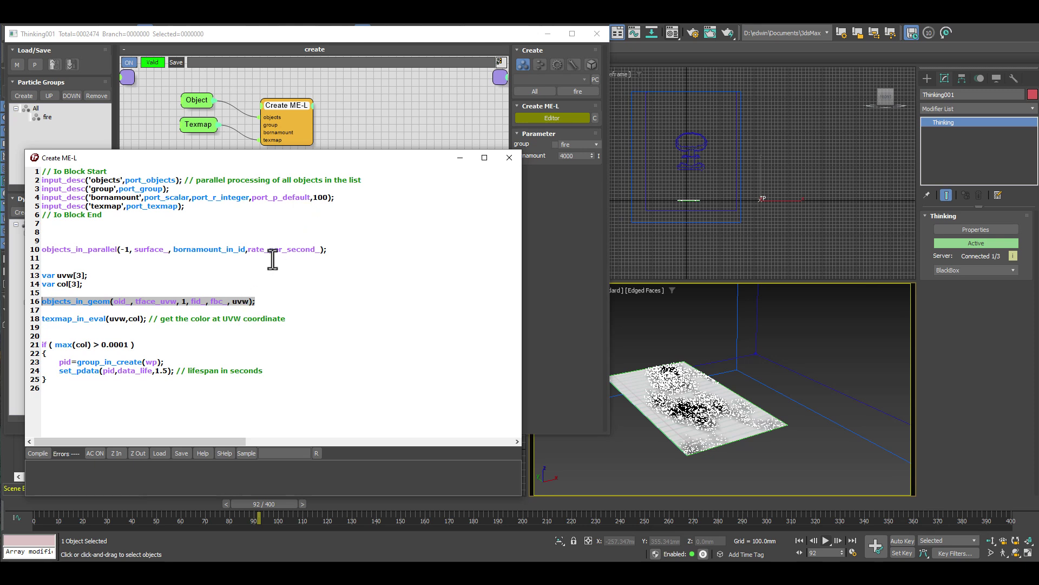
click(128, 284)
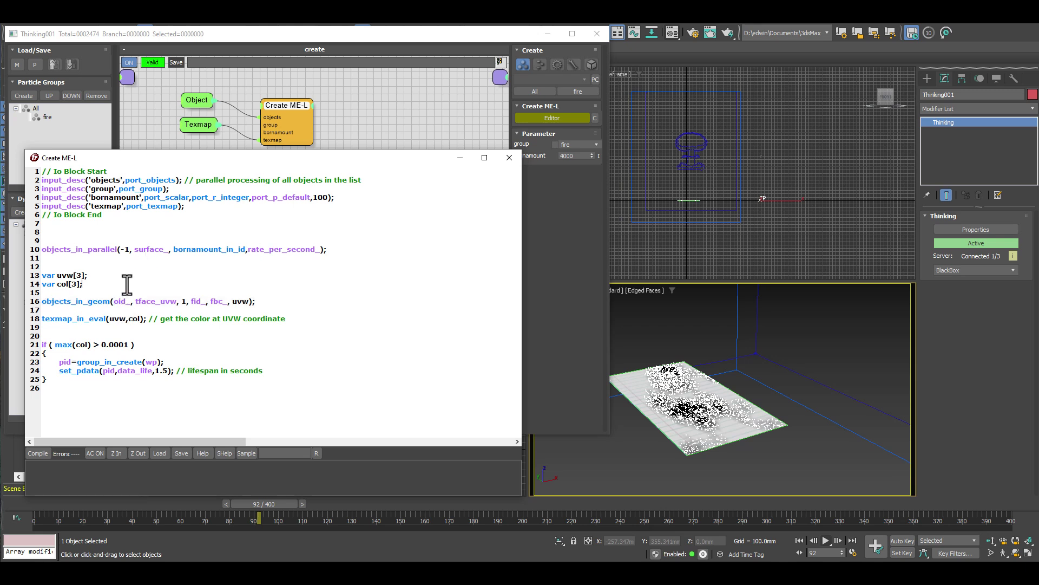
click(114, 301)
drag(42, 301, 366, 299)
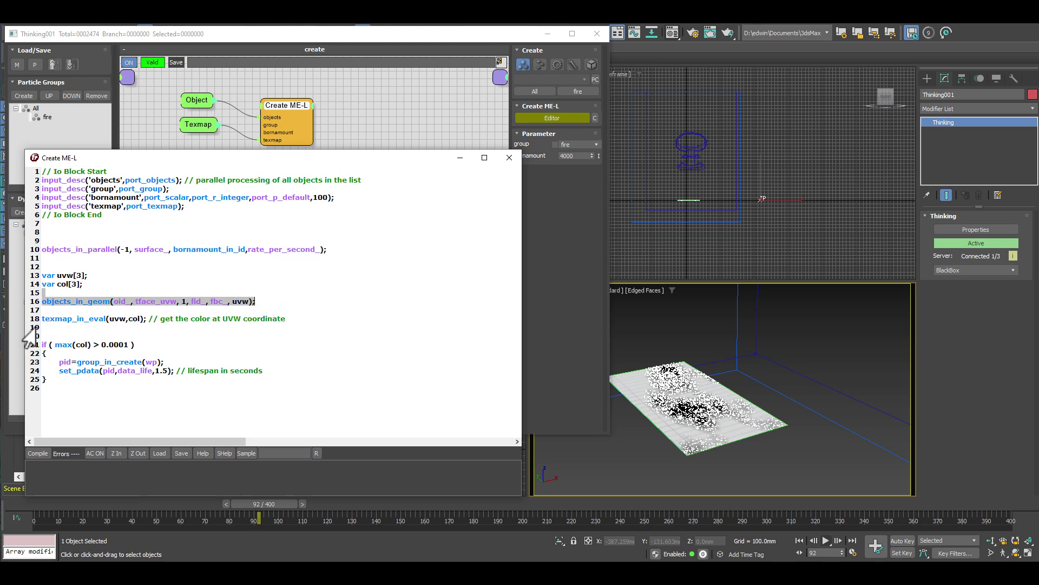
click(51, 321)
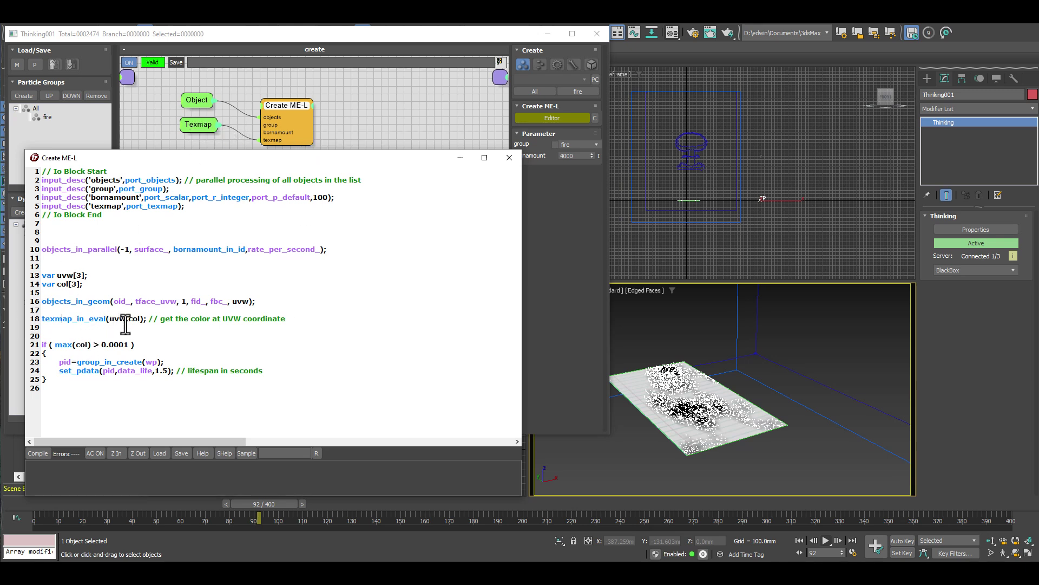
drag(109, 319, 126, 319)
Open the Material Editor, view the Map #1 preview enlarged, close it and return to the Create ME-L script.
click(673, 32)
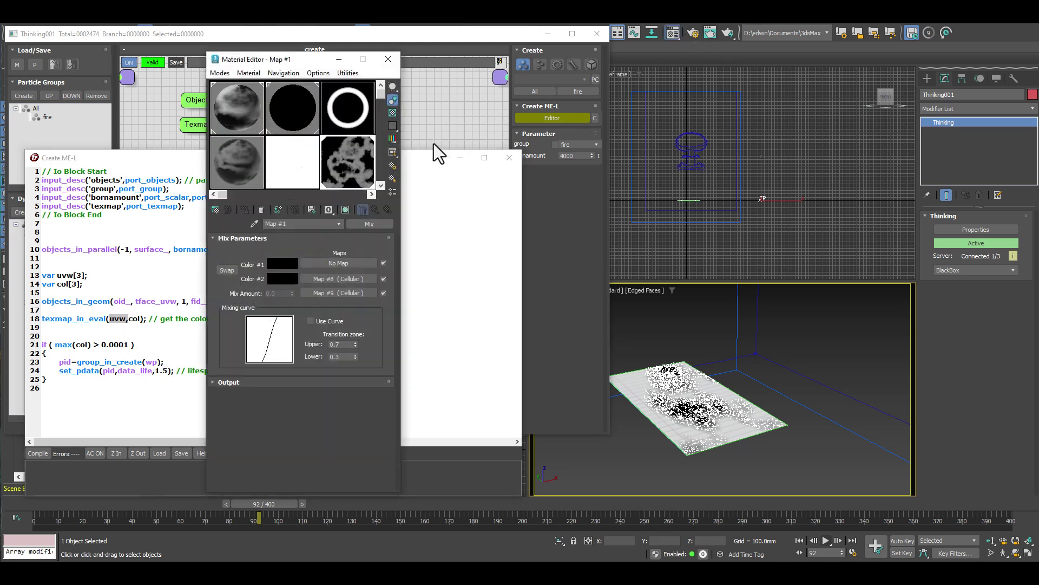
double_click(360, 165)
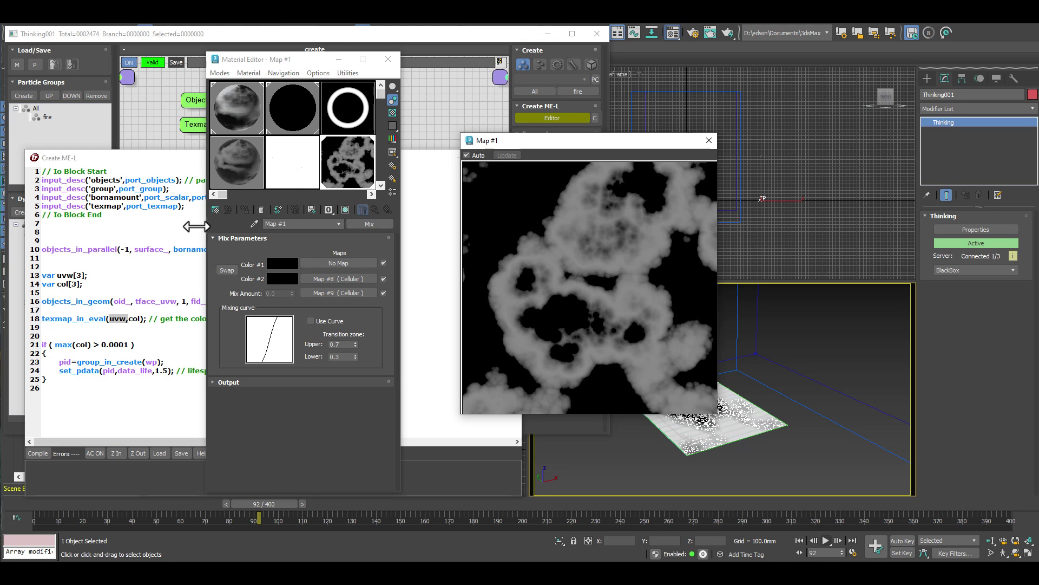
click(709, 141)
click(99, 158)
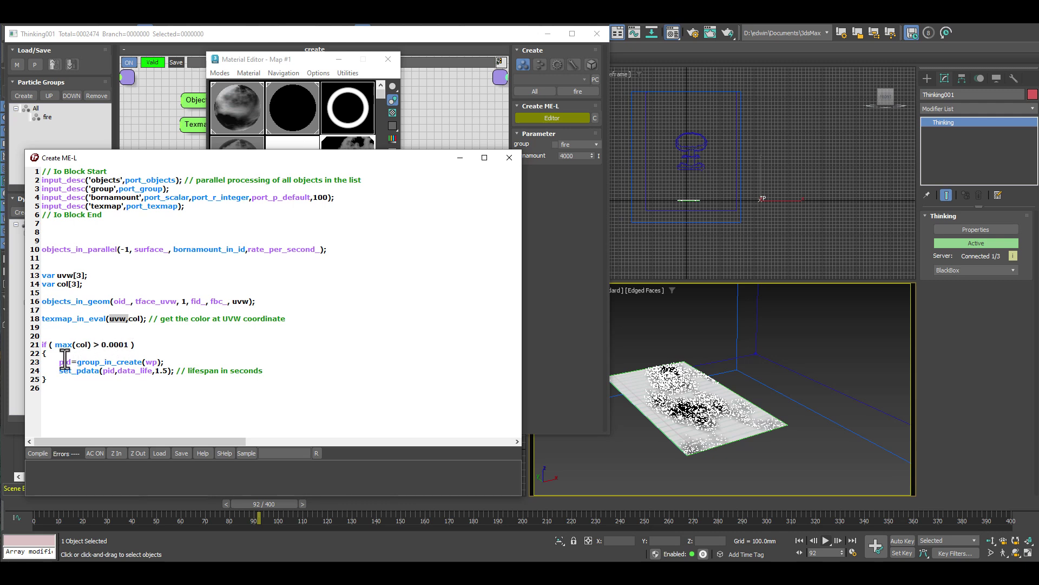
Examine the group_in_create and set_pdata lifespan lines, and close the Create ME-L script and the Material Editor.
drag(58, 362, 130, 360)
click(156, 361)
key(shift+Home)
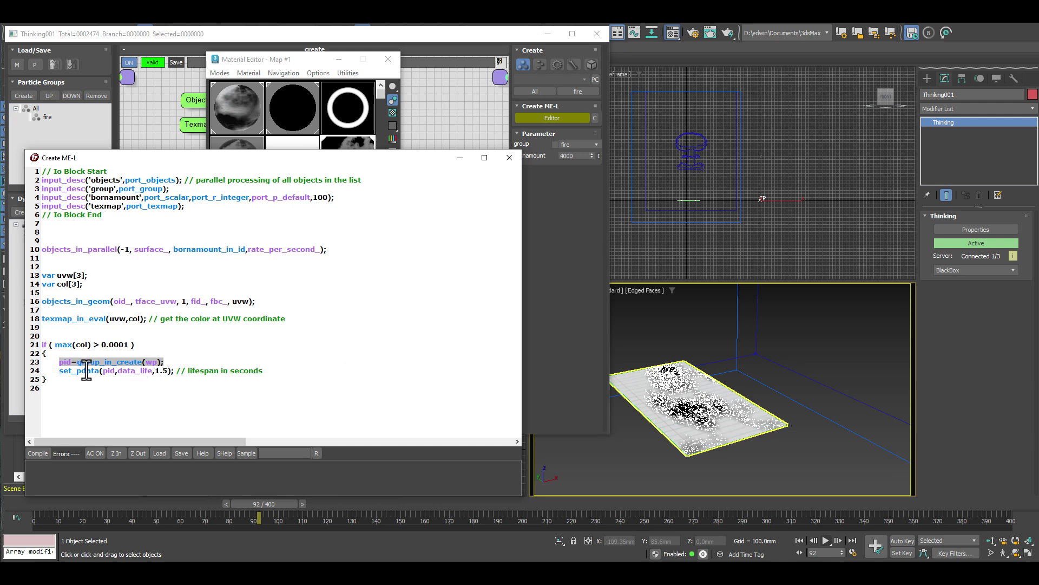
click(57, 362)
double_click(65, 361)
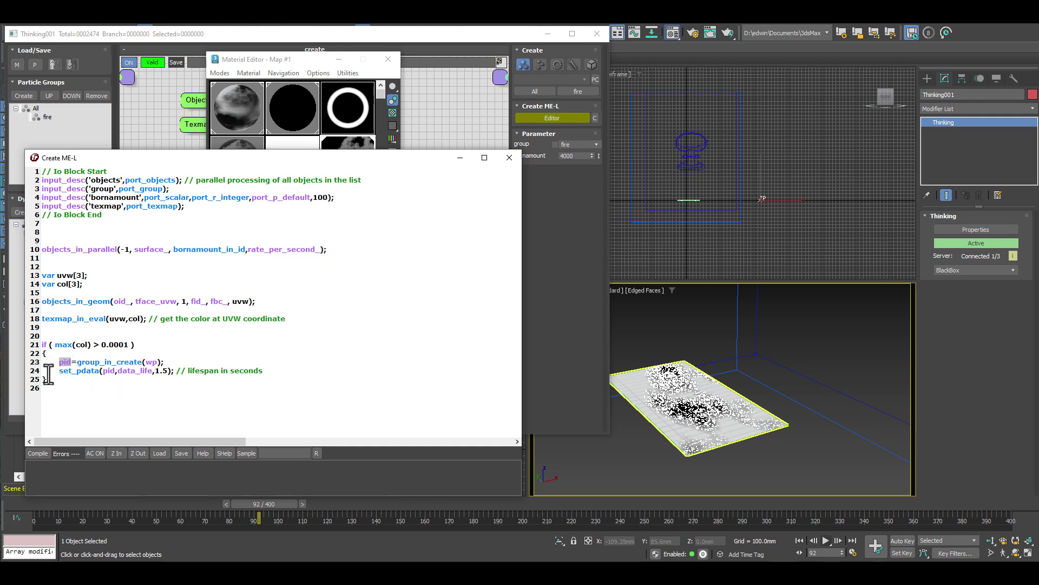
drag(59, 371, 172, 372)
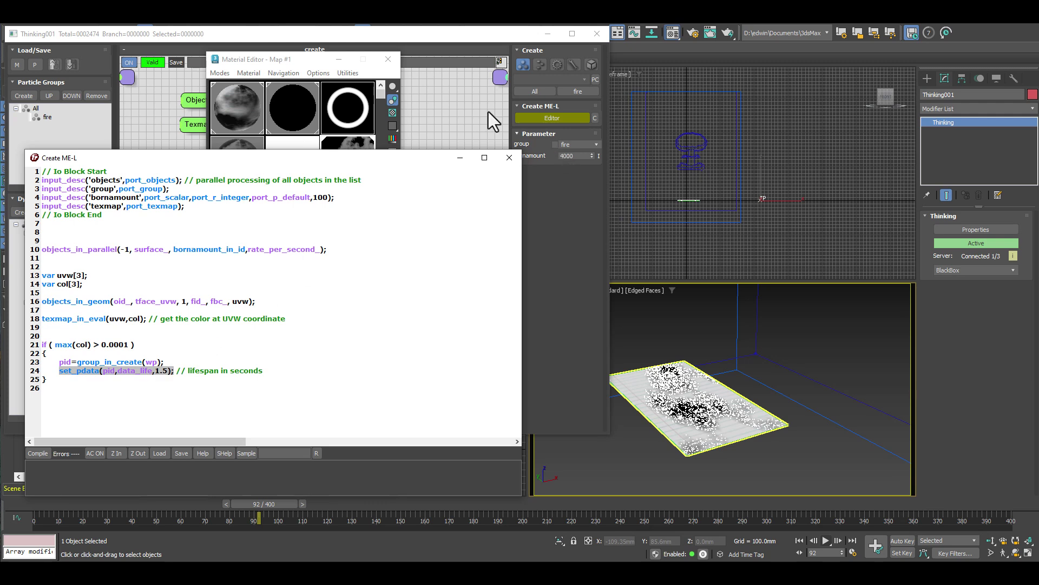
click(509, 157)
click(388, 59)
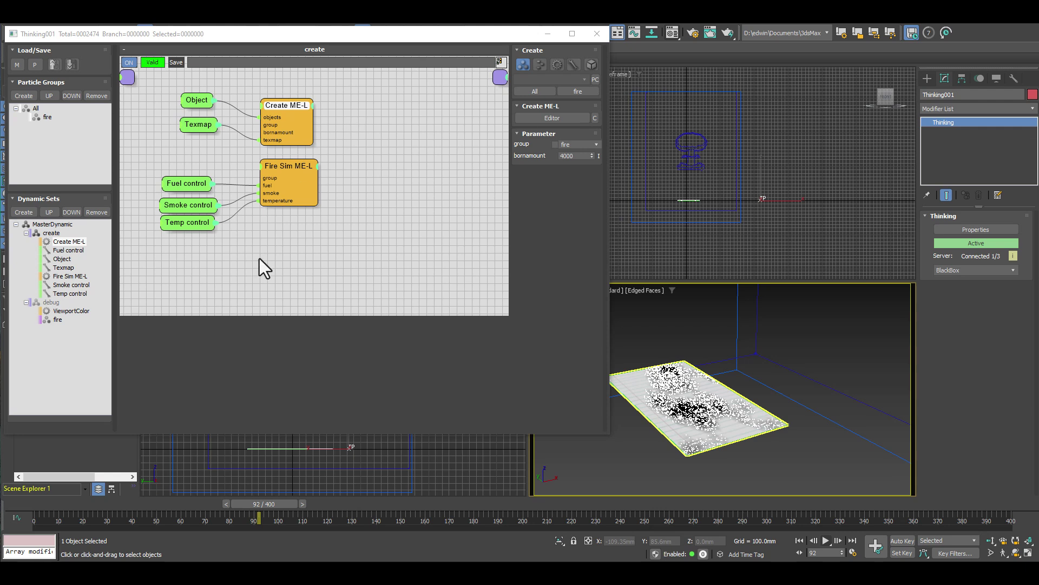
Move the Fire Sim ME-L node slightly down, open its script beside the node and highlight the group input line.
drag(284, 165, 282, 183)
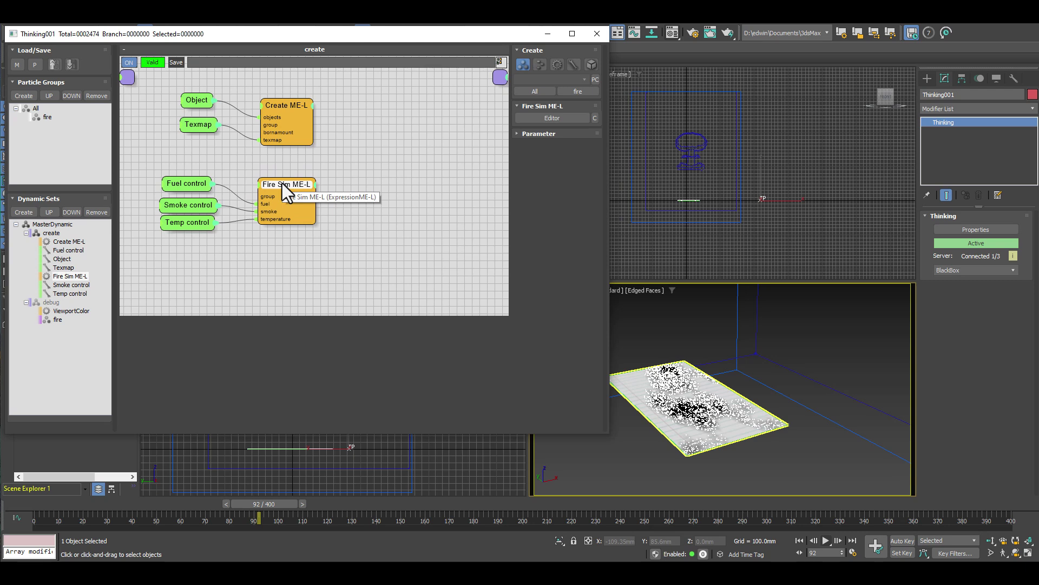
click(541, 116)
click(525, 135)
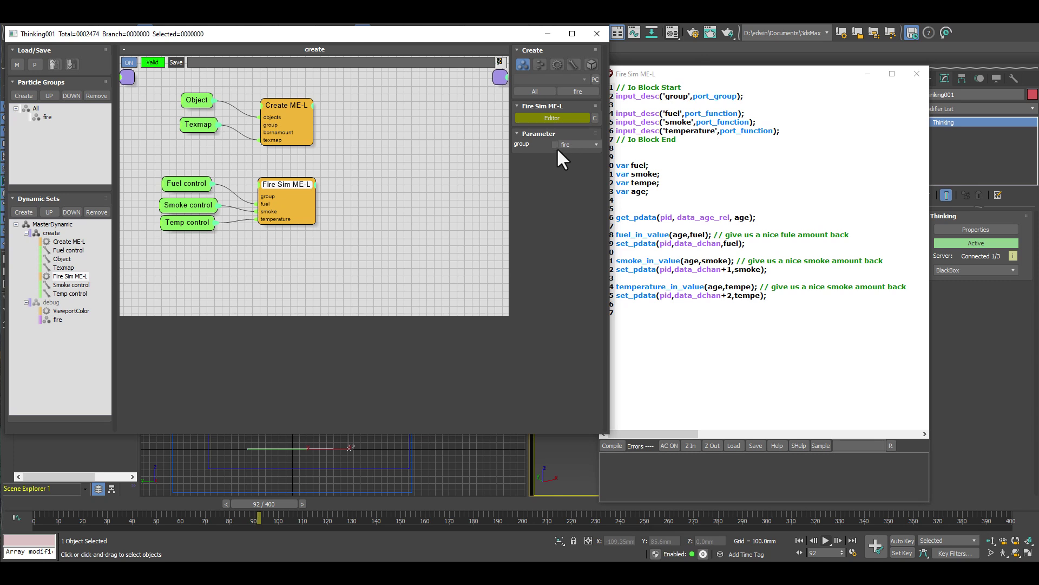
drag(699, 73, 436, 103)
drag(494, 129, 361, 132)
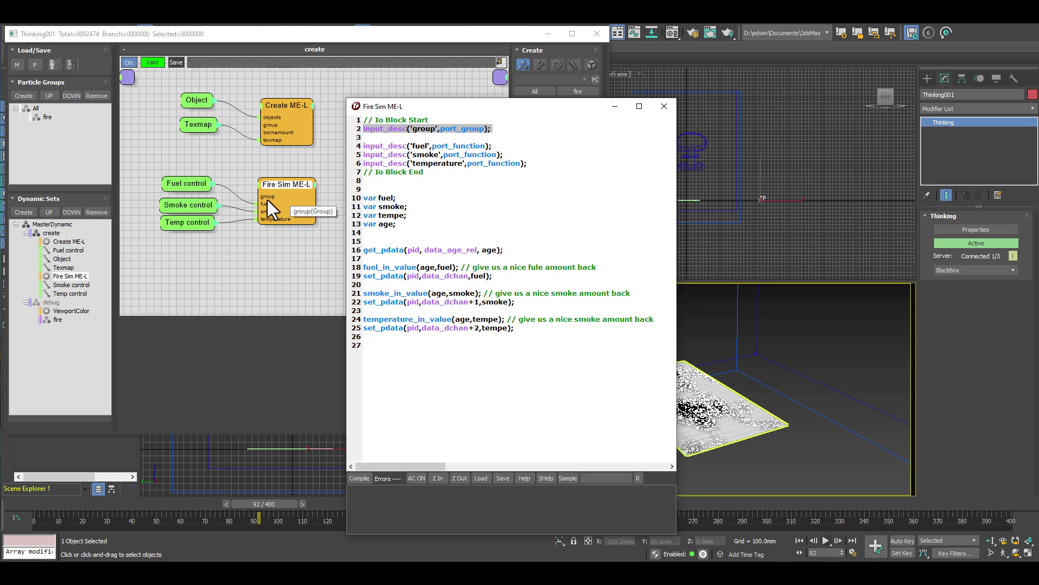
Check the Fuel control node's curve, return to the Fire Sim ME-L script and highlight its get_pdata line.
click(187, 184)
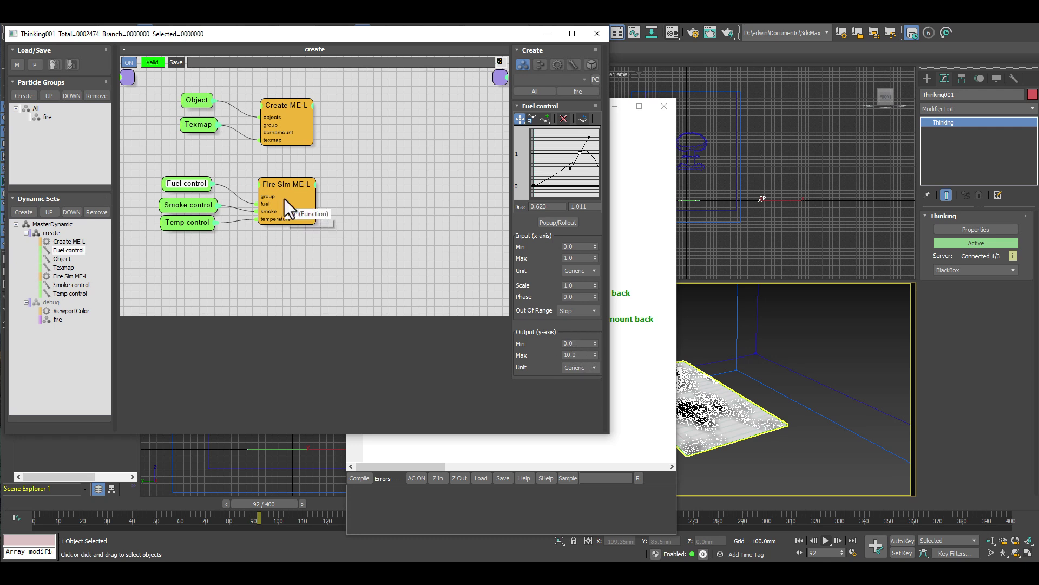
click(284, 184)
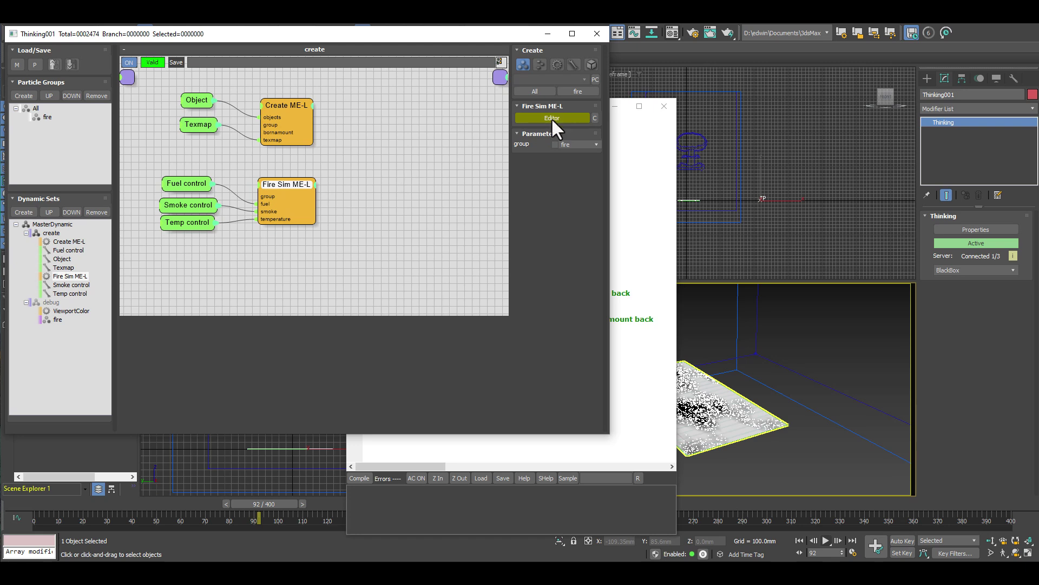
click(640, 347)
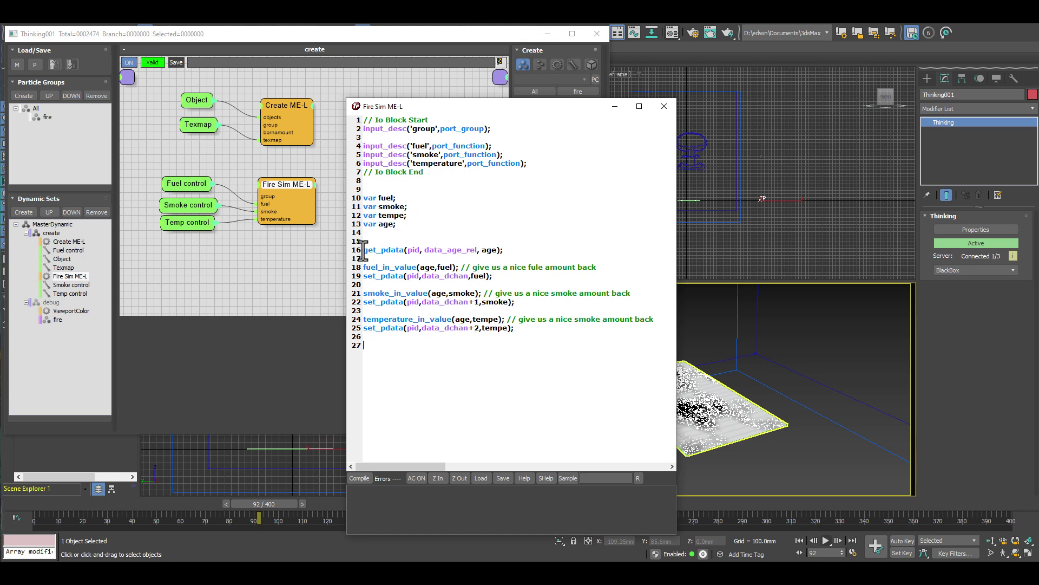
drag(363, 250, 509, 254)
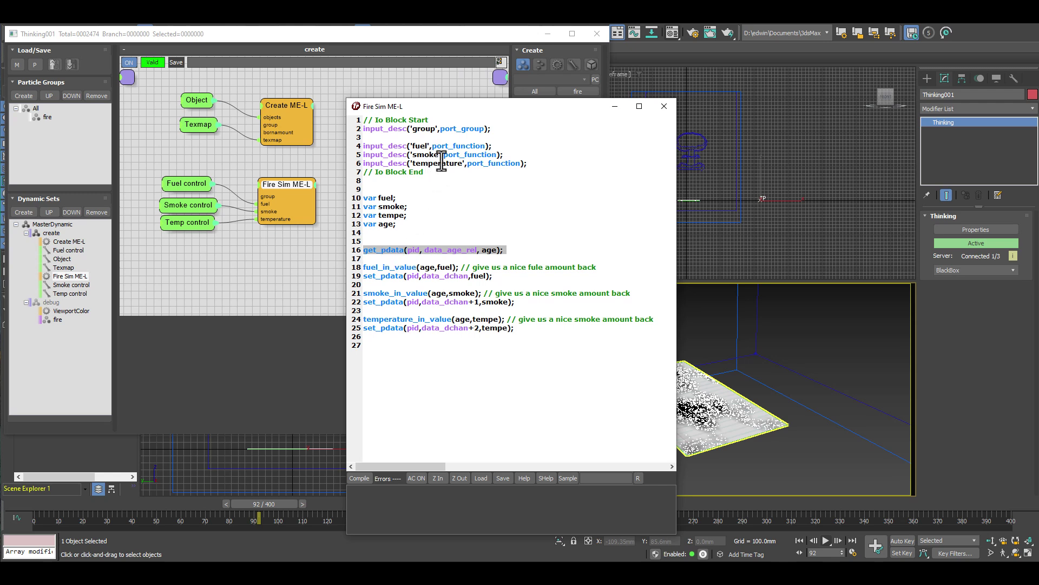
Shift the Fuel control node toward Fire Sim ME-L and place the script window clear of the node parameters.
drag(440, 105, 339, 86)
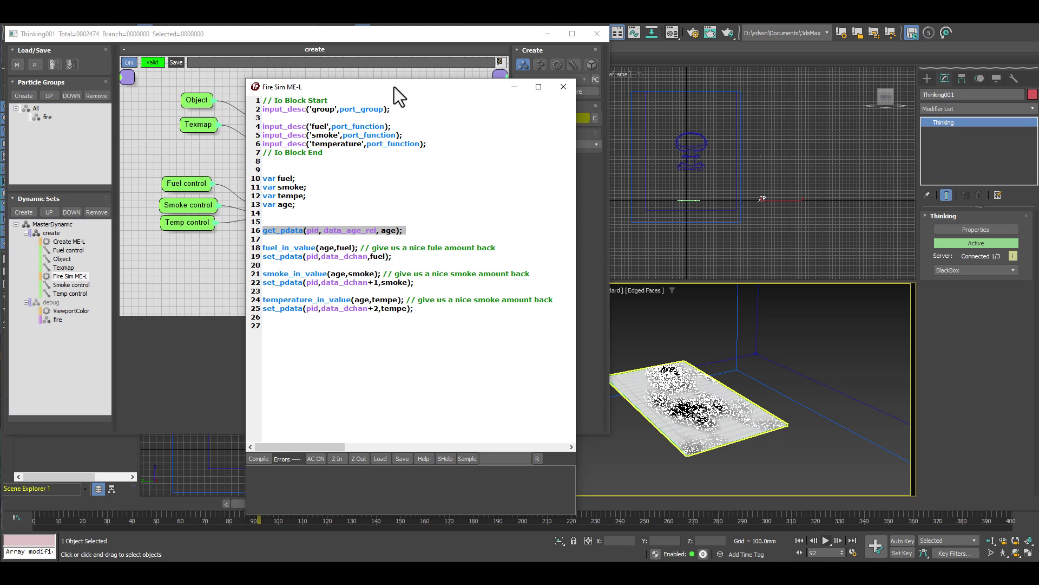
drag(394, 87, 541, 64)
click(561, 207)
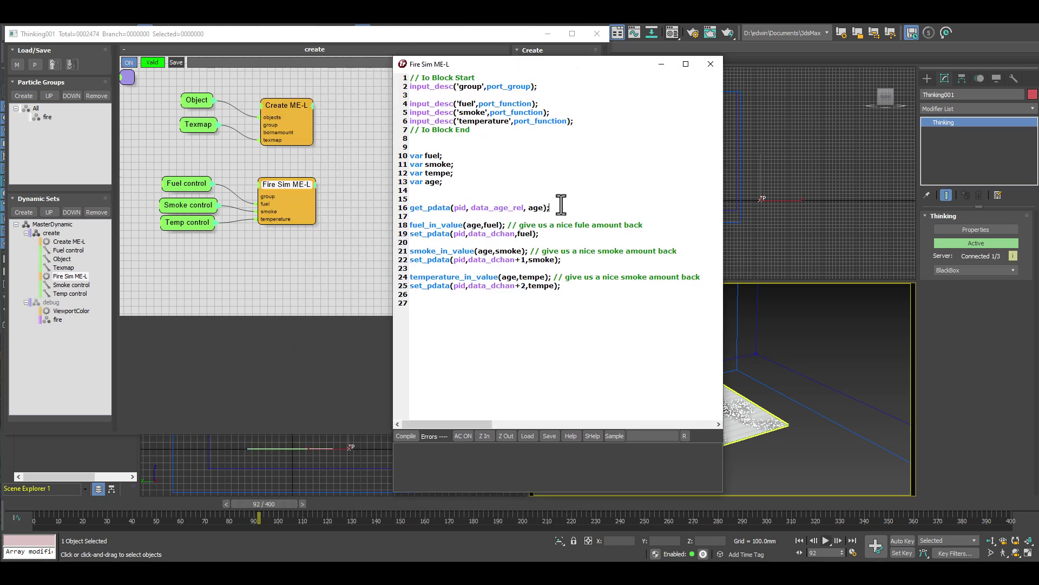
drag(561, 207, 403, 207)
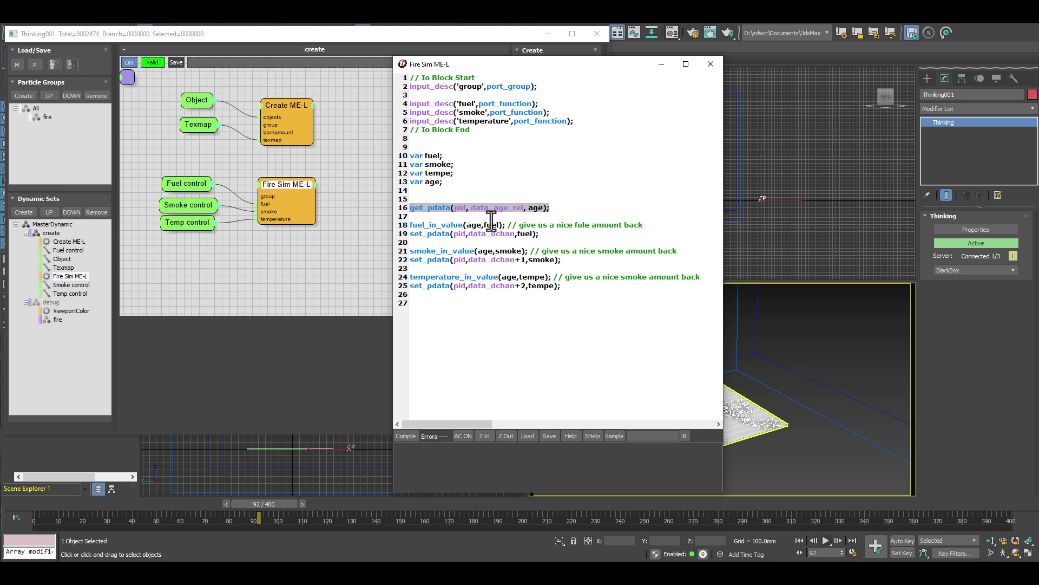
drag(190, 180, 223, 185)
drag(631, 69, 847, 37)
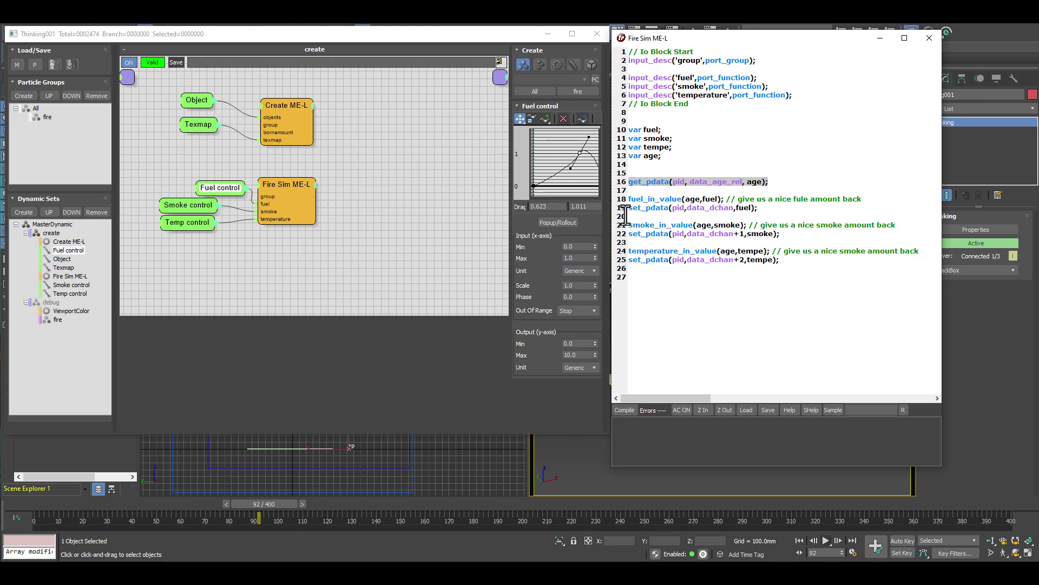
Examine the fuel_in_value line, the Fuel control output range and curve, and the fuel set_pdata line.
drag(630, 199, 865, 198)
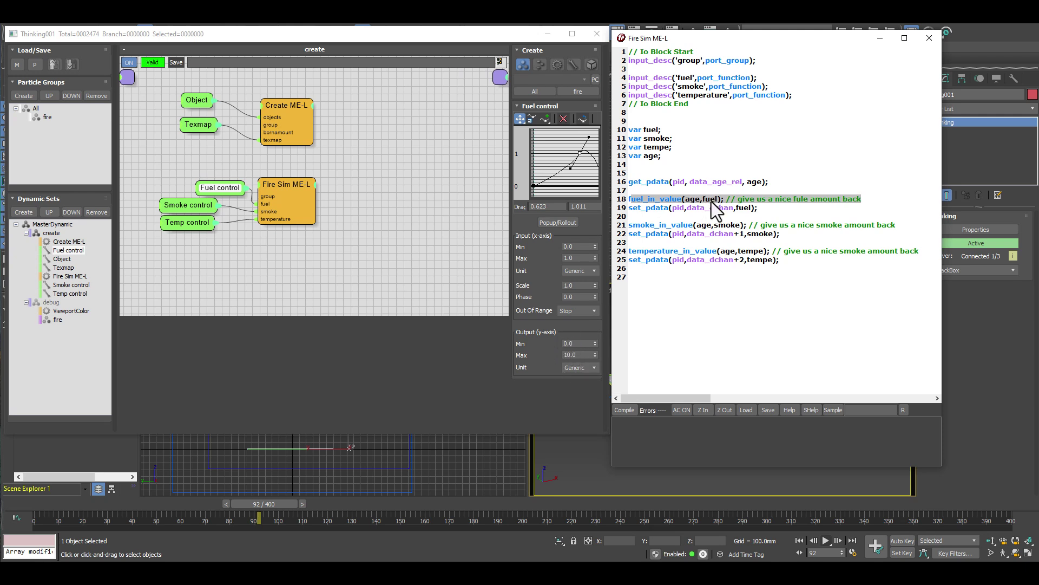
click(571, 343)
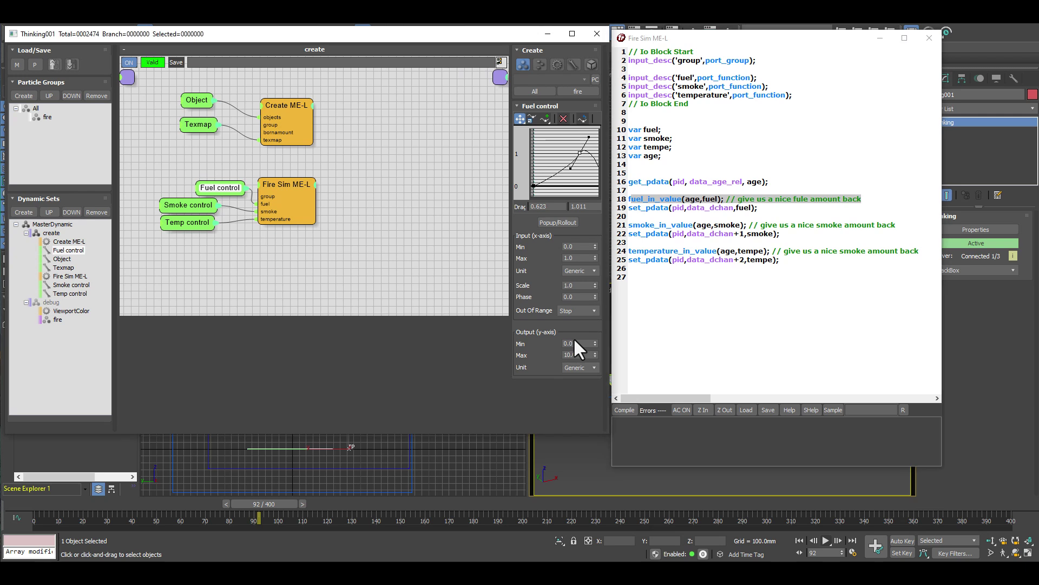
double_click(566, 343)
key(Tab)
drag(570, 164, 571, 169)
click(760, 208)
drag(761, 207, 624, 210)
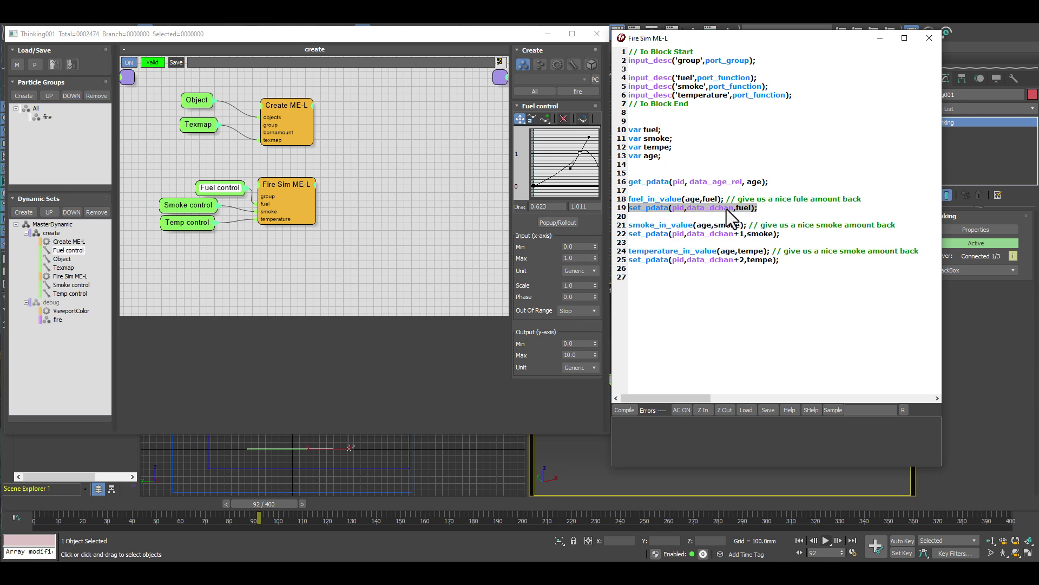
Inspect the fire group's data channels, and close the Fire Sim ME-L script and the Thinking001 window.
click(46, 118)
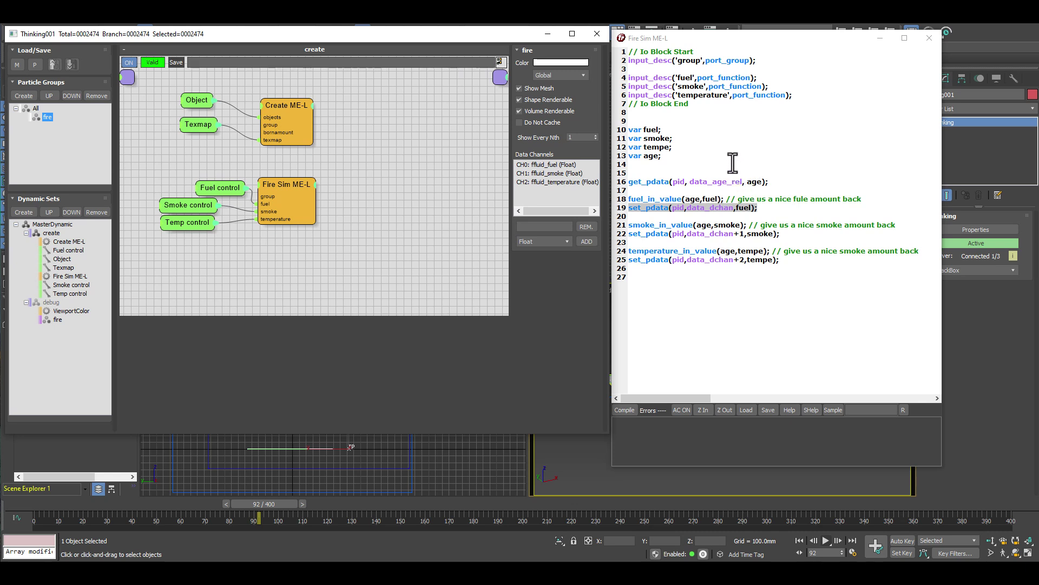
click(929, 40)
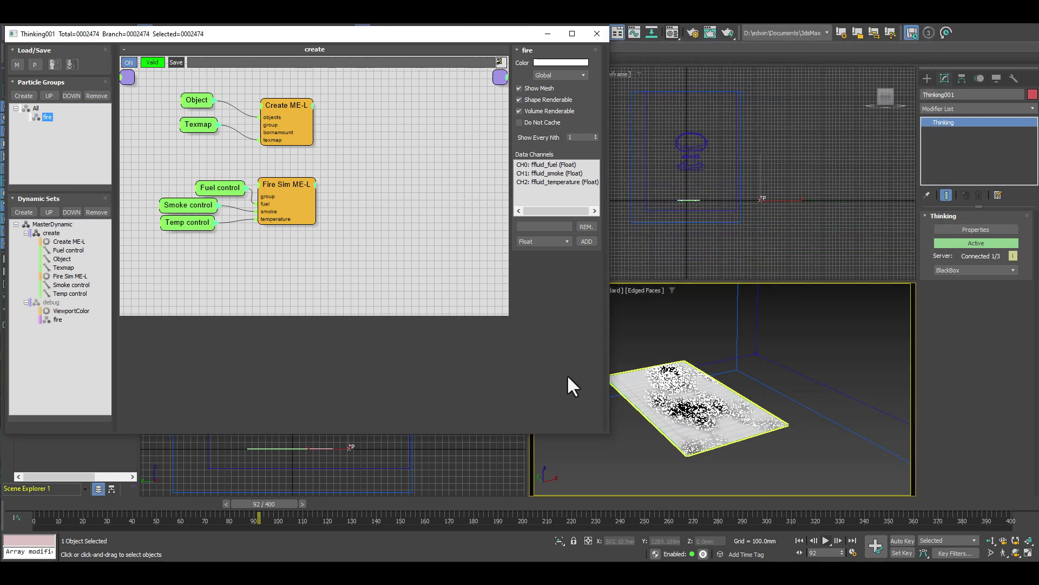
click(596, 35)
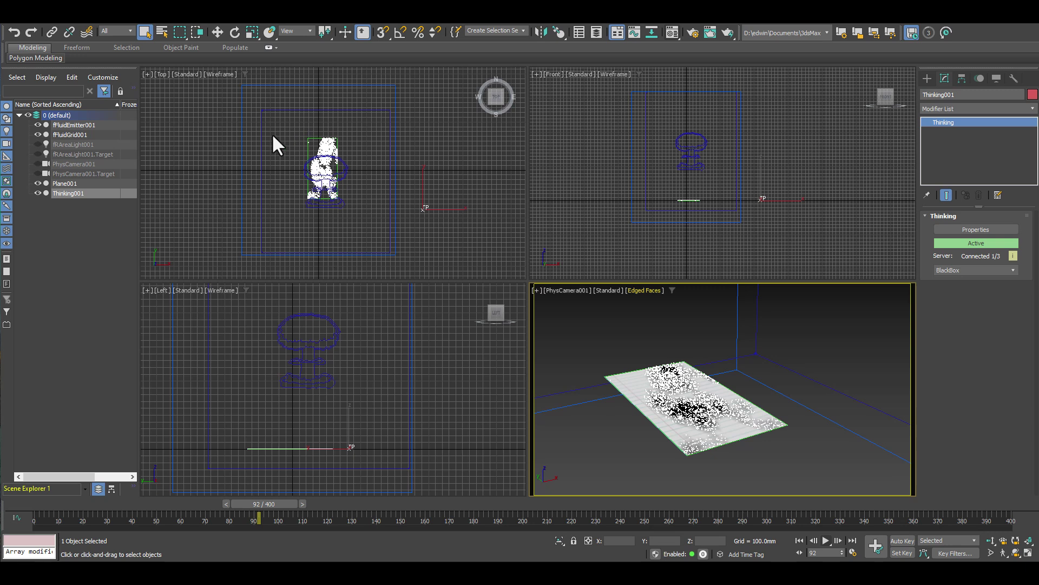
Open the Material Editor to check the animated sample slots and return the timeline to frame 0.
click(672, 33)
click(227, 107)
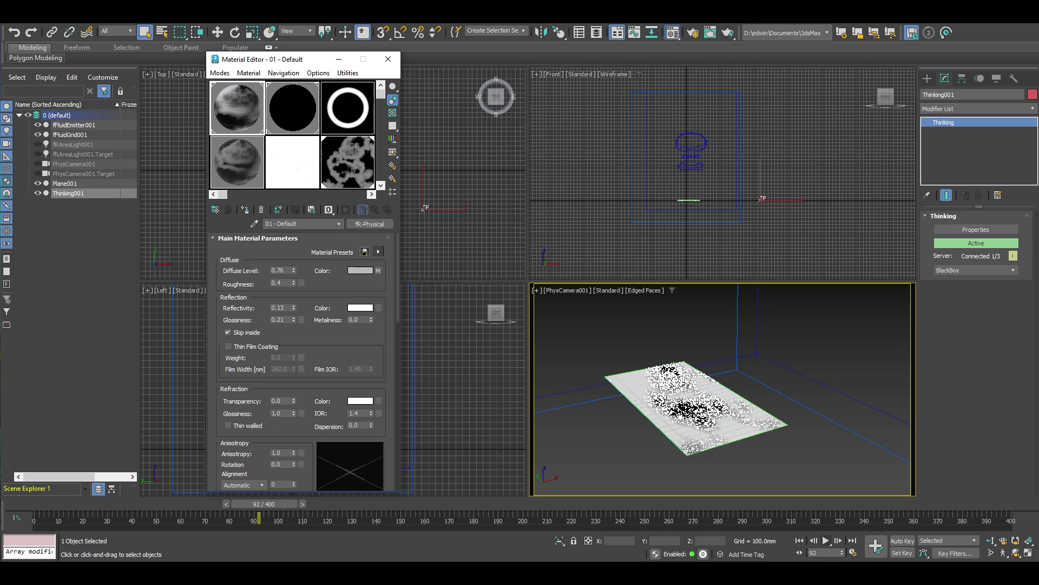
click(13, 500)
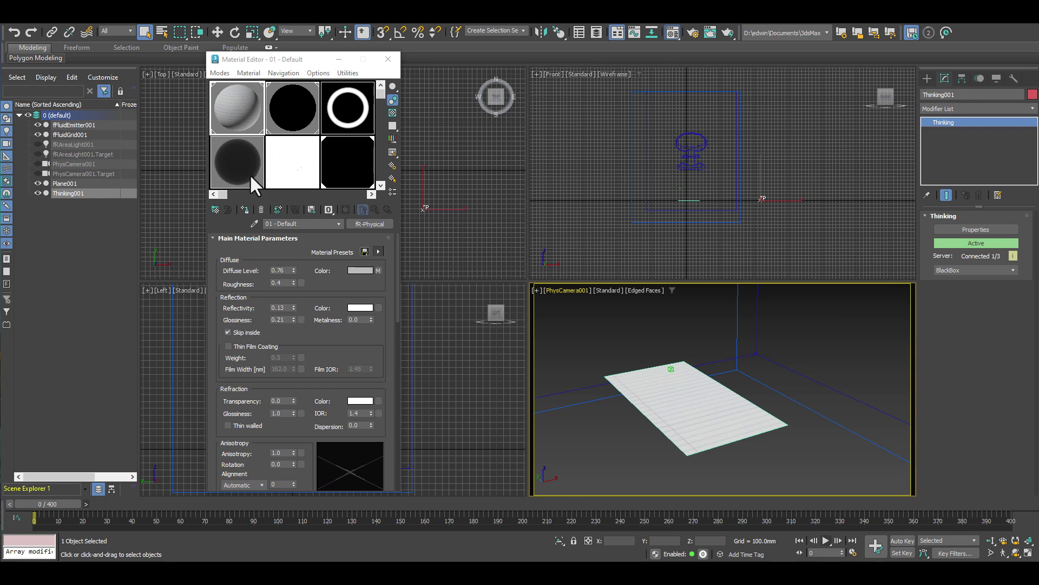
Select ffFluidGrid001, close the Material Editor and examine the grid's extents around the plane.
click(82, 134)
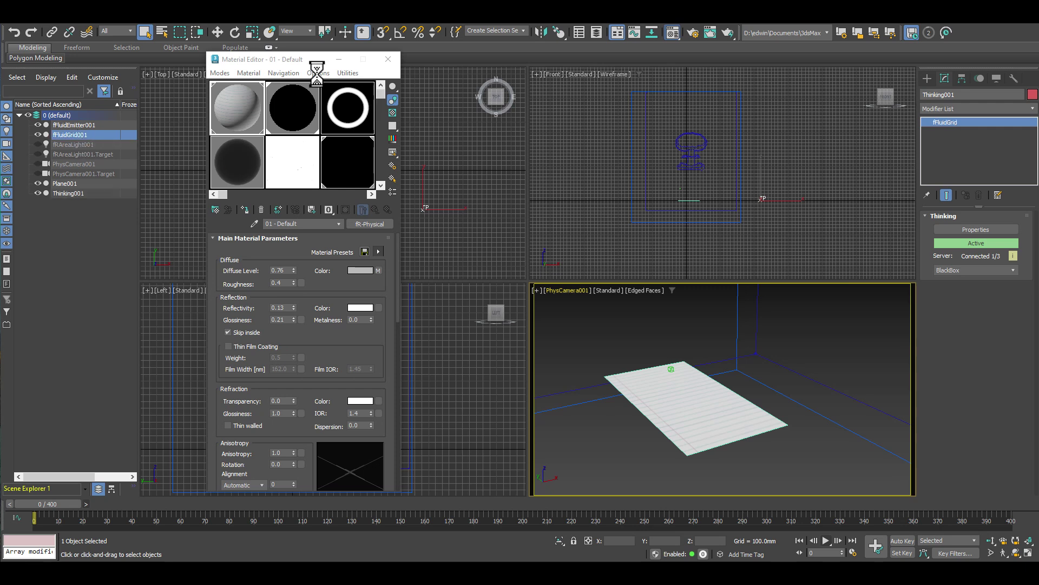
click(388, 60)
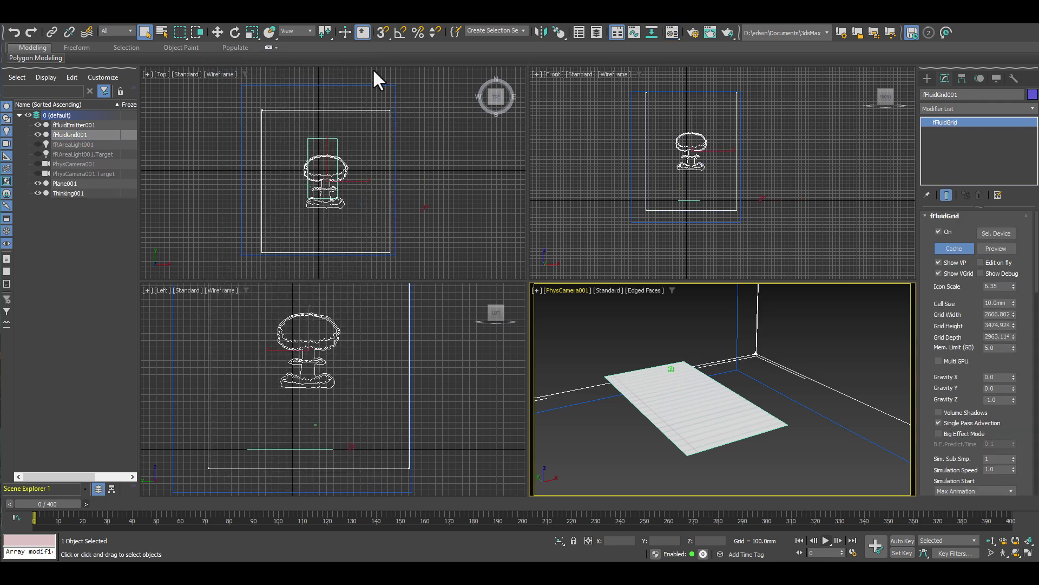
scroll(316, 183, up, 2)
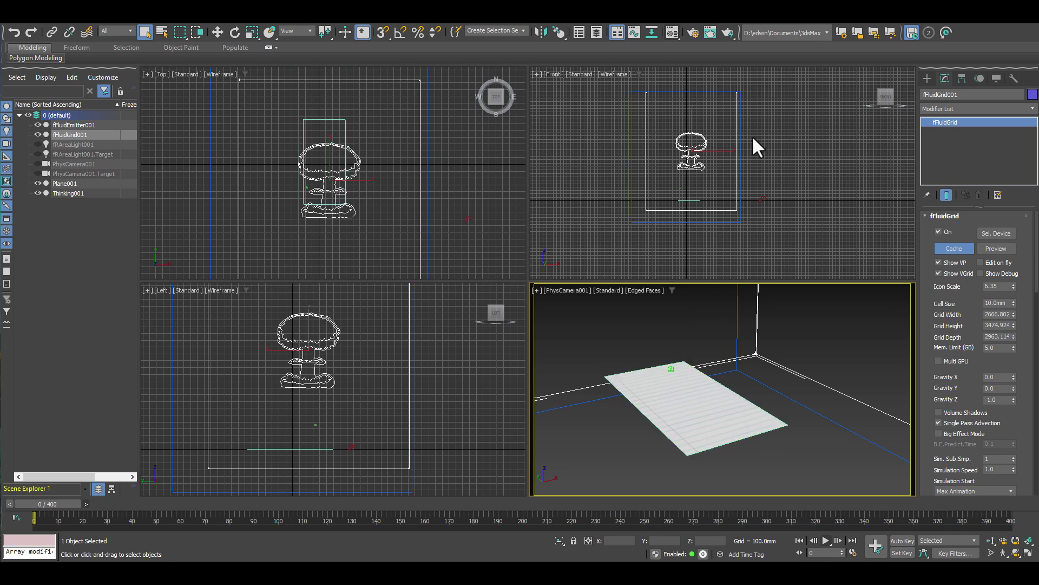
scroll(700, 214, up, 3)
scroll(653, 167, down, 2)
middle_drag(666, 192, 671, 215)
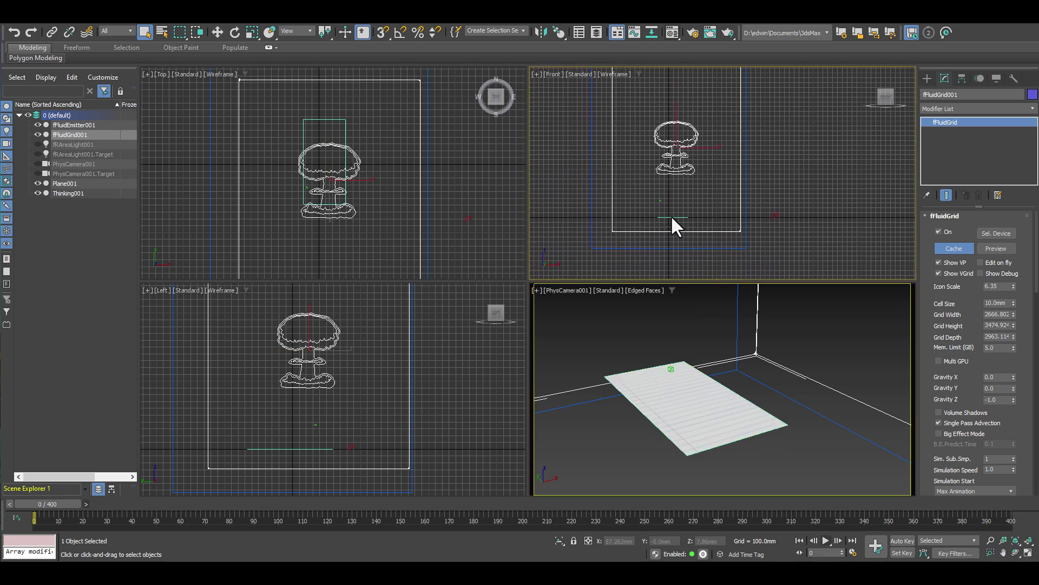
Review ffFluidGrid001's cell size, emitter list, advection and fading settings, collapsing the Emitters/Colliders/Forces section.
drag(1002, 302, 952, 54)
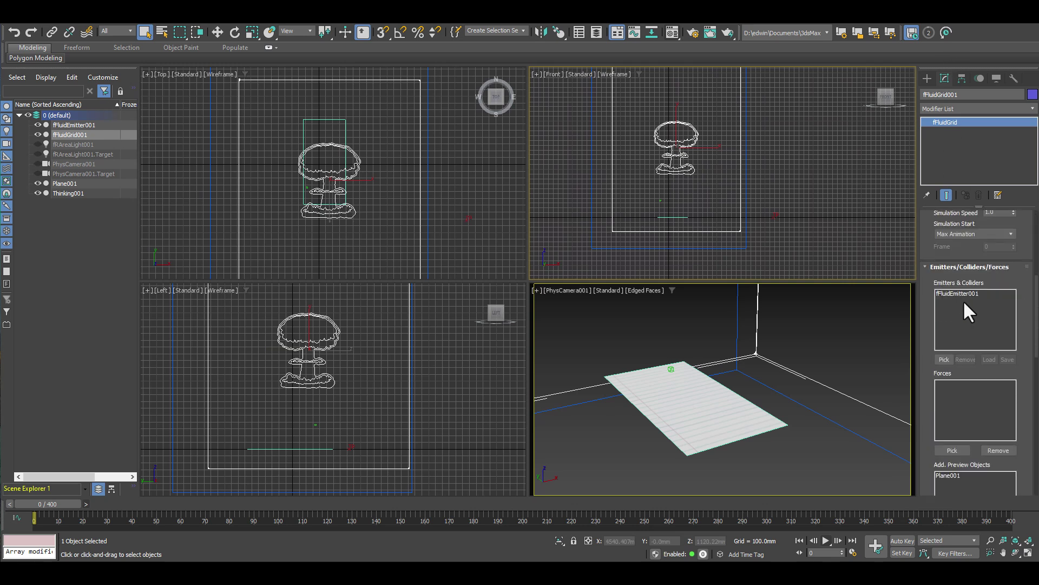
drag(1029, 333, 1023, 497)
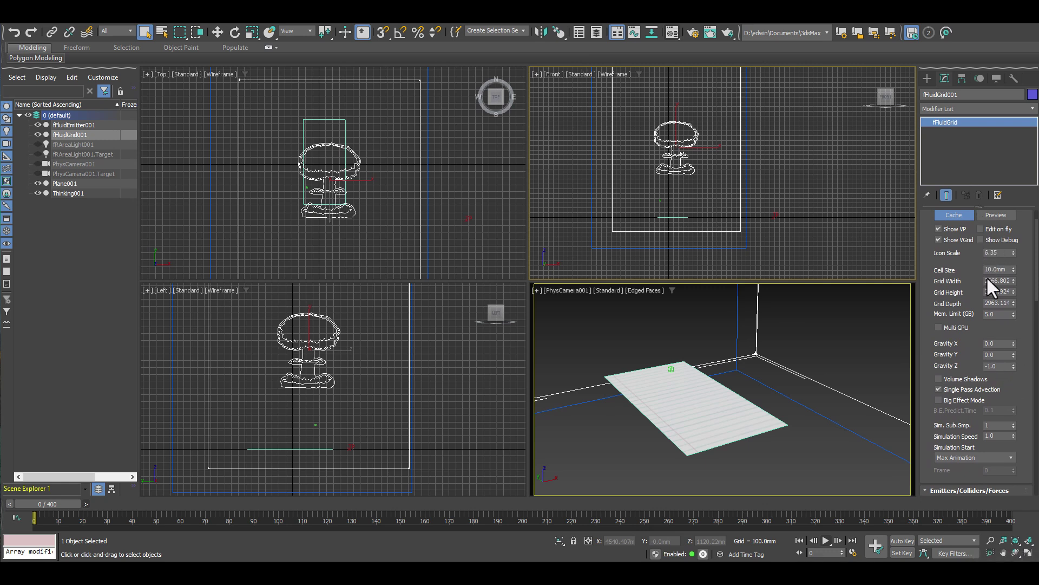
drag(1020, 320, 1011, 130)
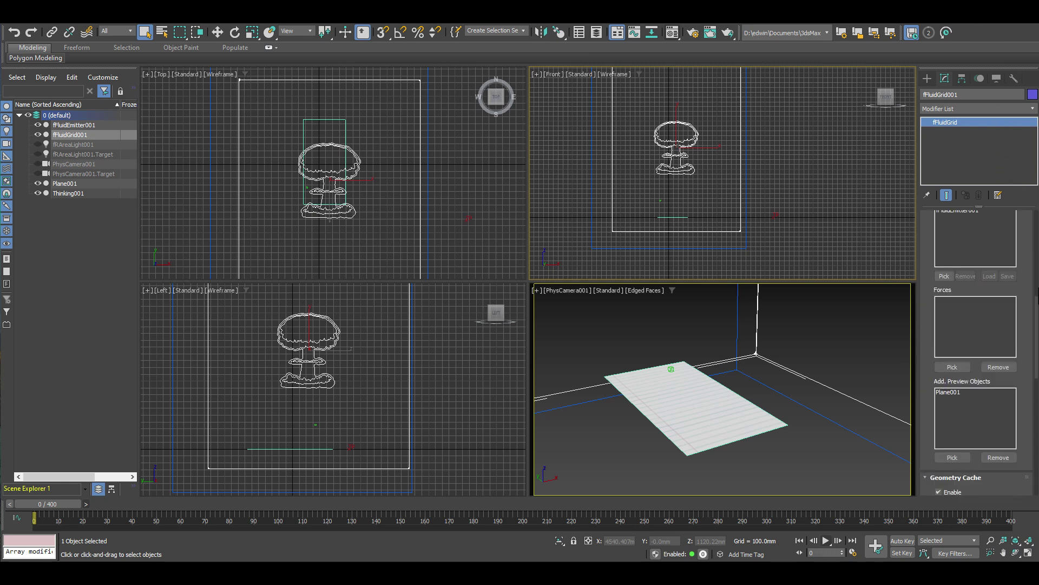
drag(1033, 255, 1028, 343)
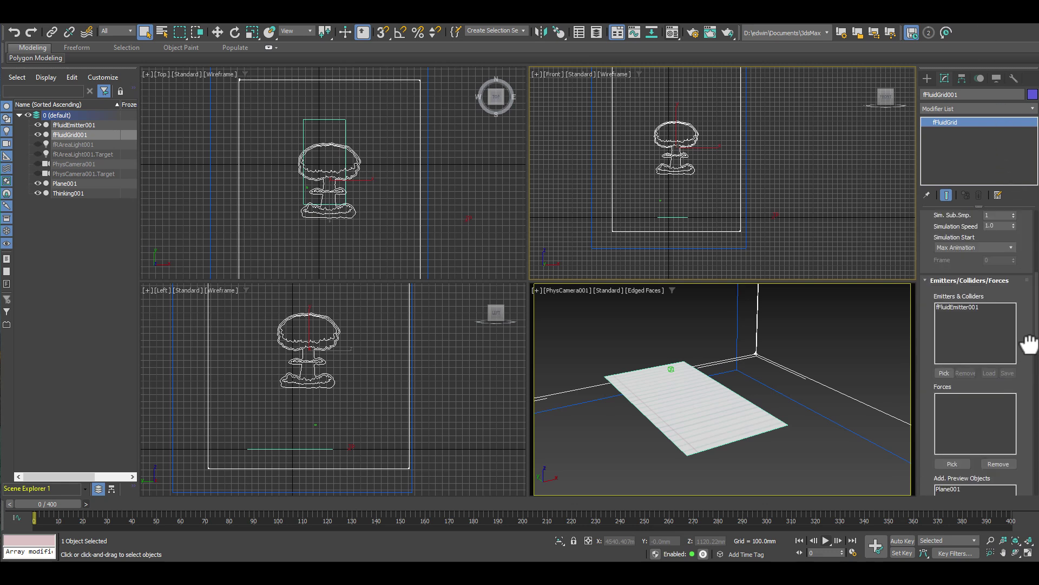
click(941, 280)
drag(928, 364, 893, 149)
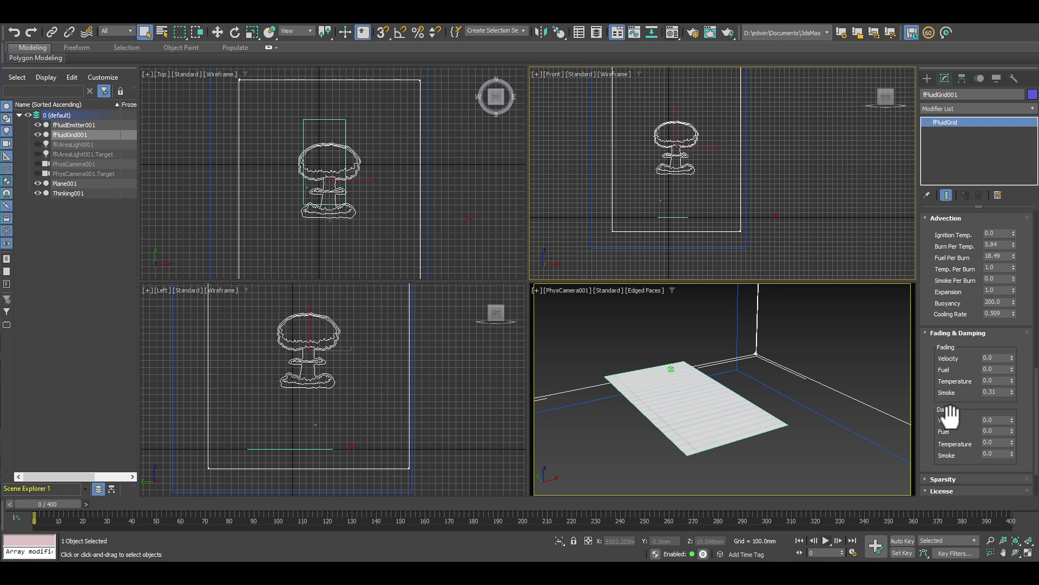
right_click(587, 321)
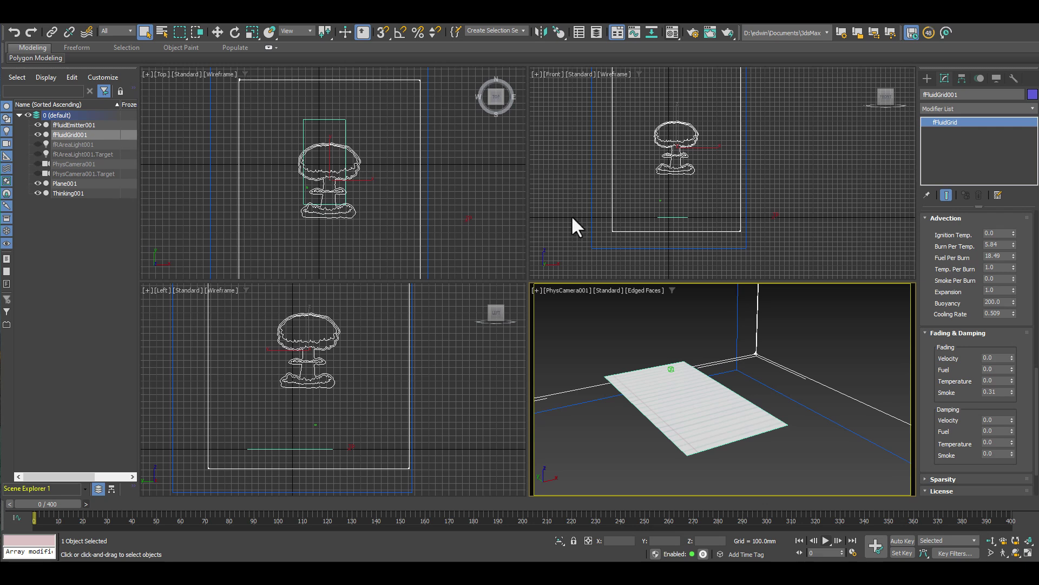
Select ffFluidEmitter001 and examine its fire particle group source and its smoke, temperature and fuel parameters.
click(70, 126)
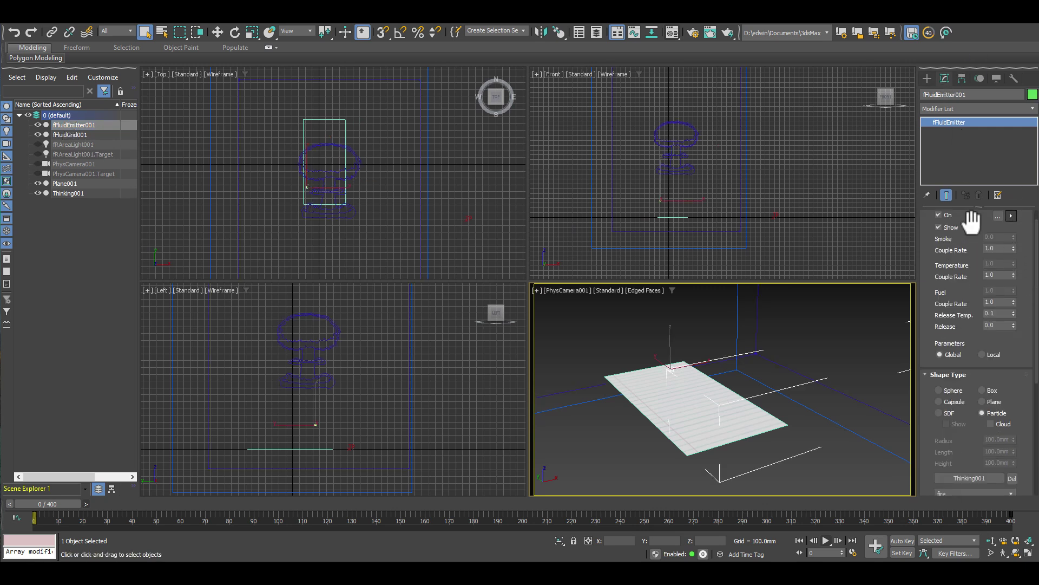
drag(996, 345, 1010, 184)
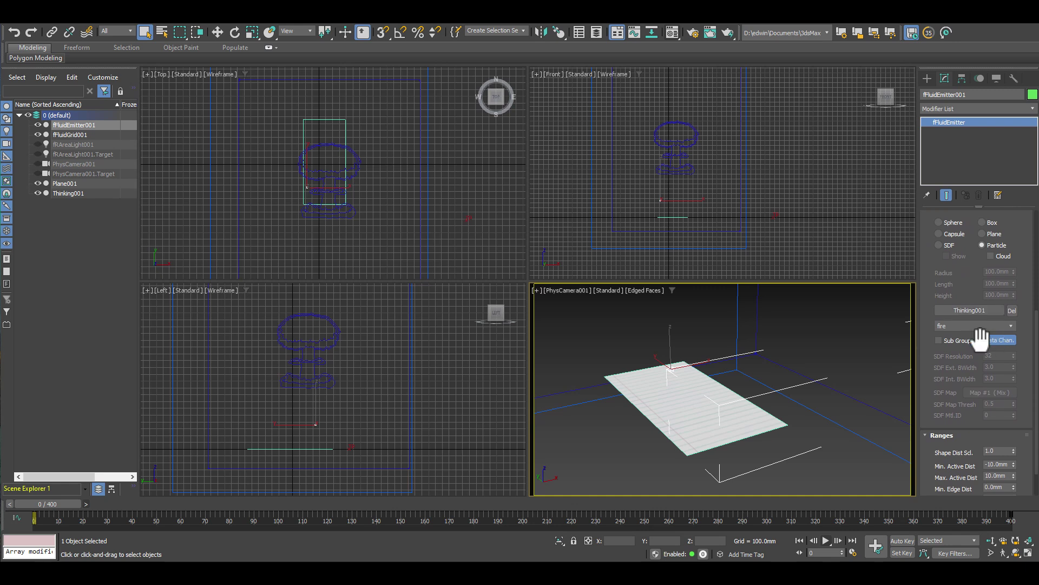
drag(959, 360, 948, 549)
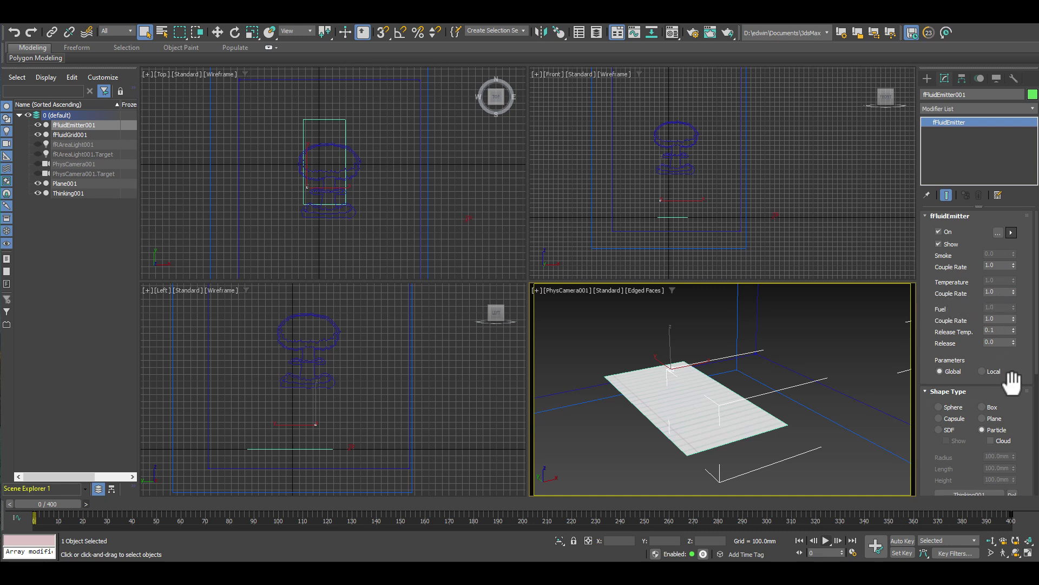
Turn the emitter's Data Chan. option off and on again to compare the smoke, temperature and fuel parameters.
scroll(1011, 346, down, 3)
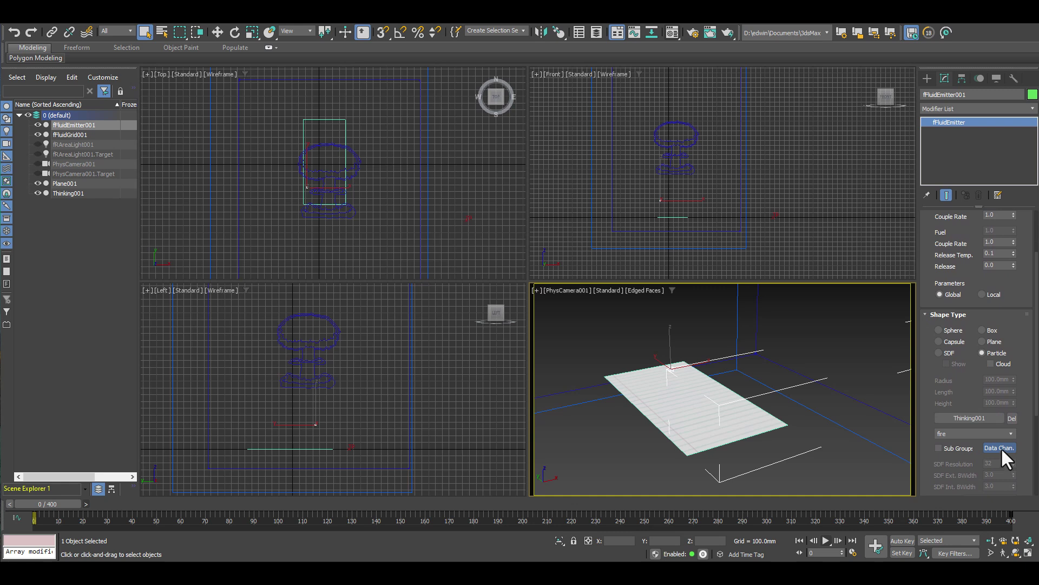
drag(1023, 287, 1021, 343)
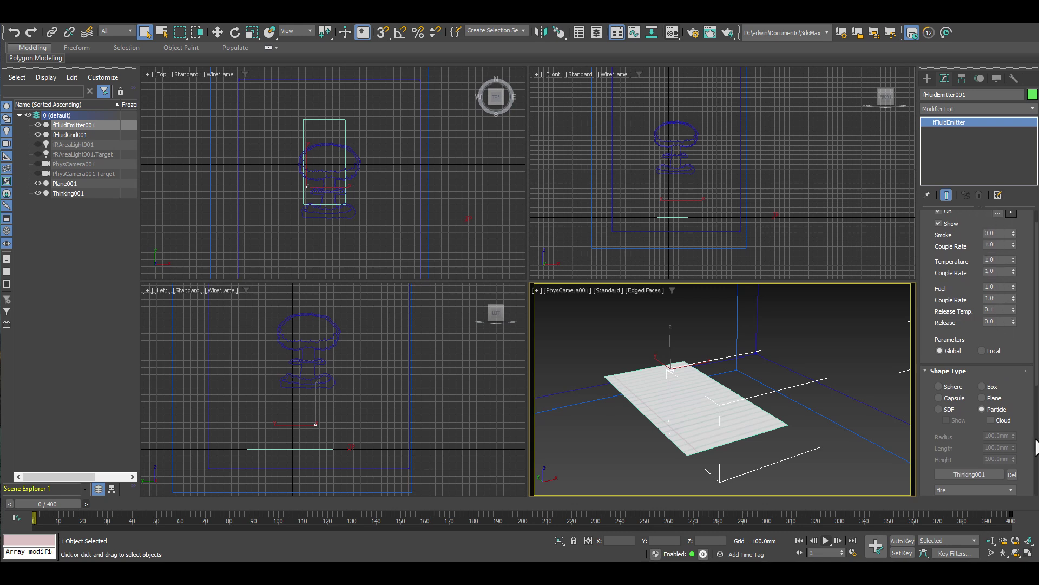
drag(1024, 399, 1010, 349)
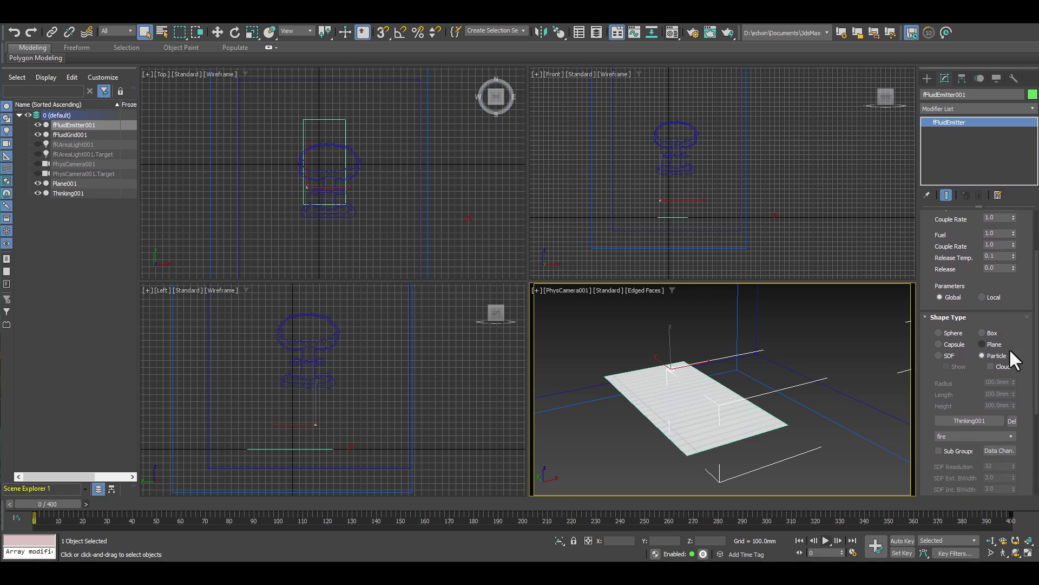
click(1000, 450)
scroll(991, 267, up, 5)
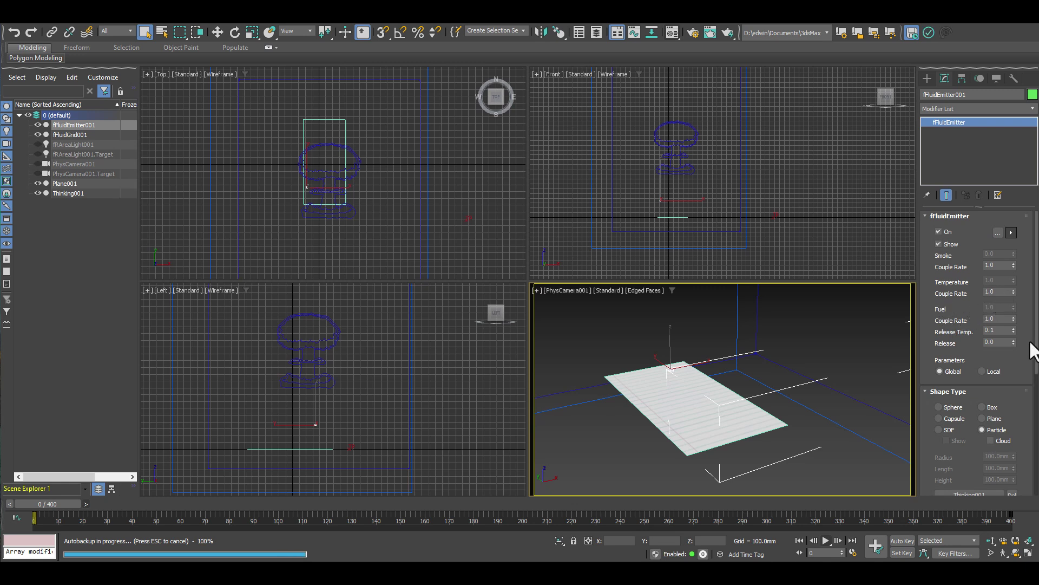
Check the emitter's particle shape options and Ranges values.
scroll(1028, 225, down, 5)
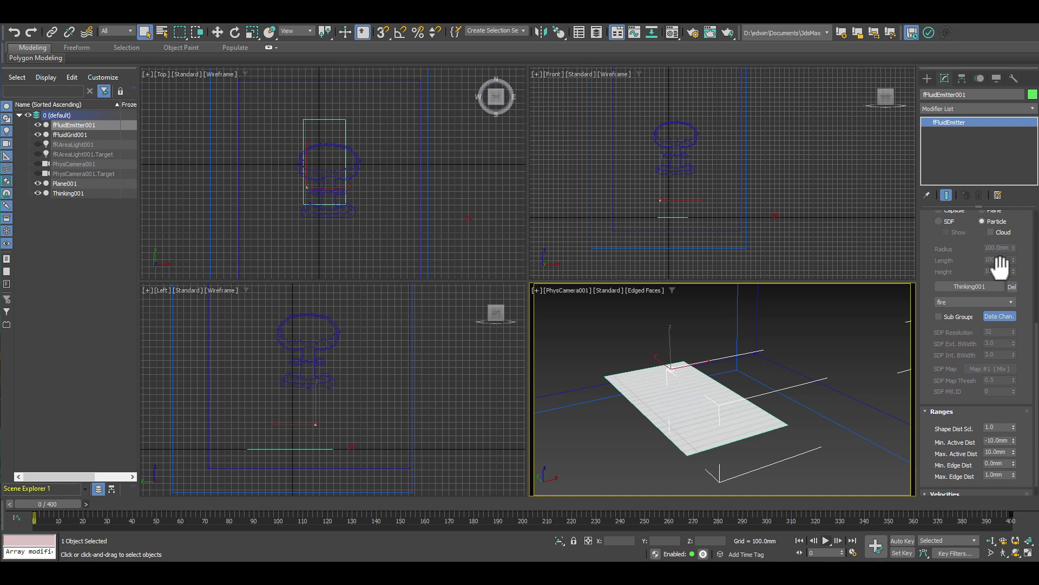
scroll(1024, 360, down, 2)
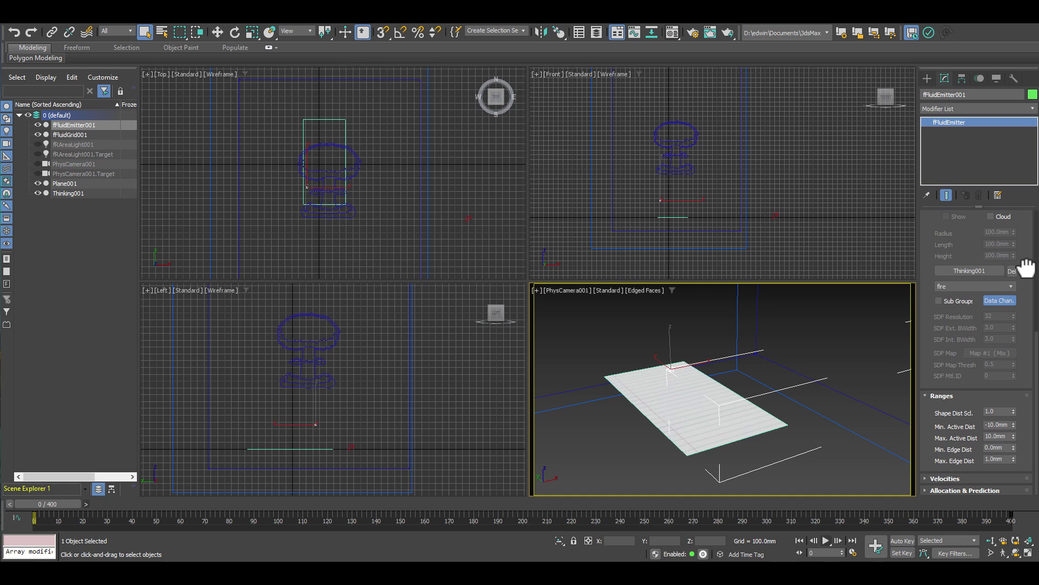
drag(1026, 266, 1030, 494)
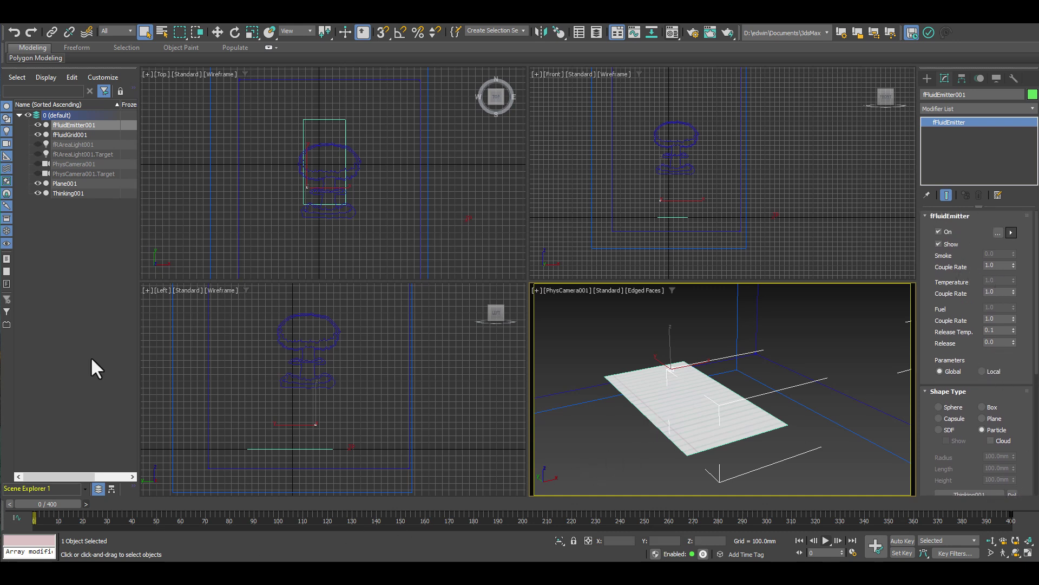
Select ffFluidGrid001, play its simulation in the finalFluid Preview window and close the preview.
click(86, 134)
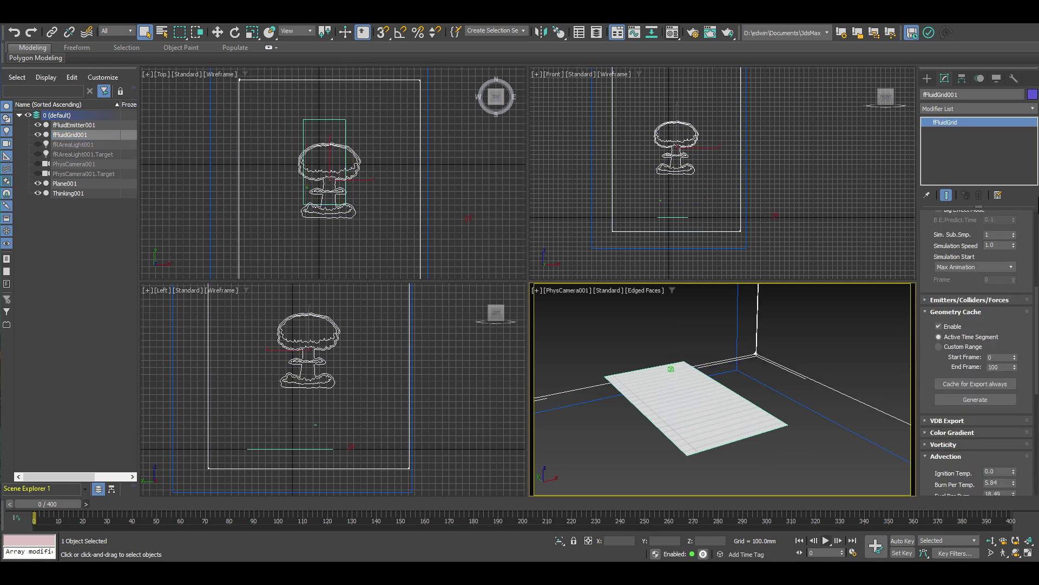
drag(1029, 233, 1012, 528)
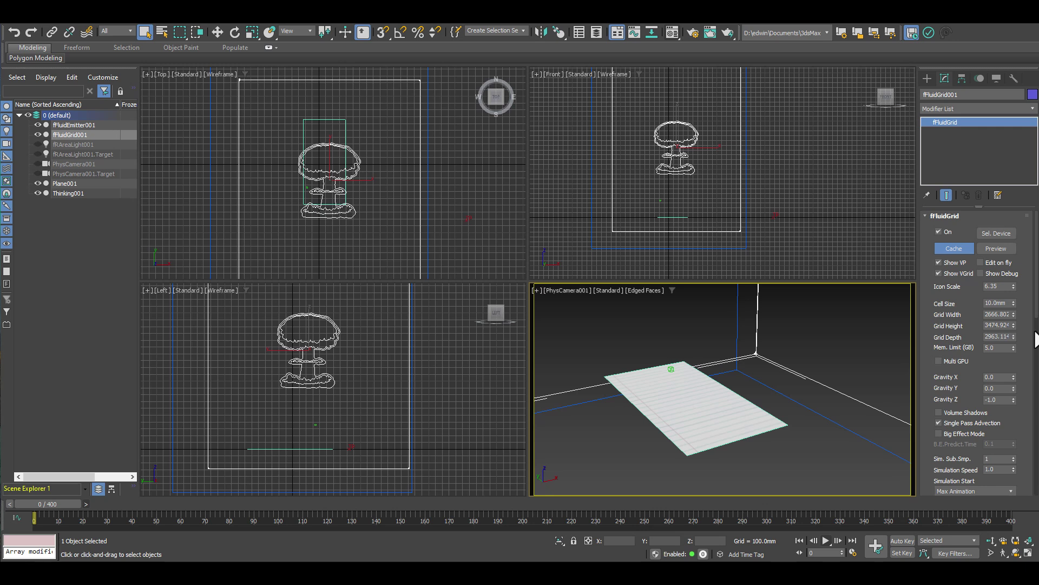
click(953, 248)
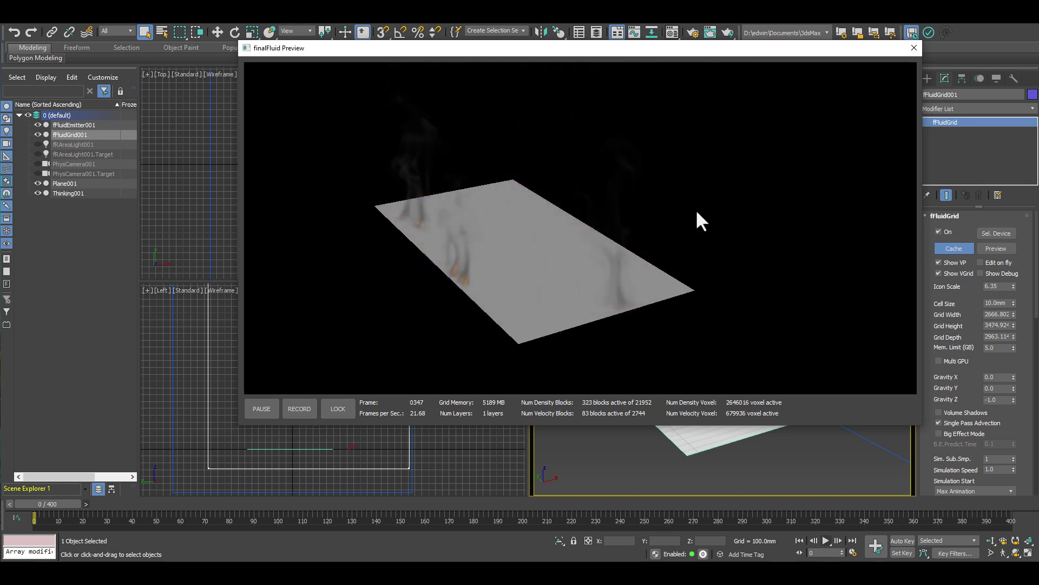
click(914, 47)
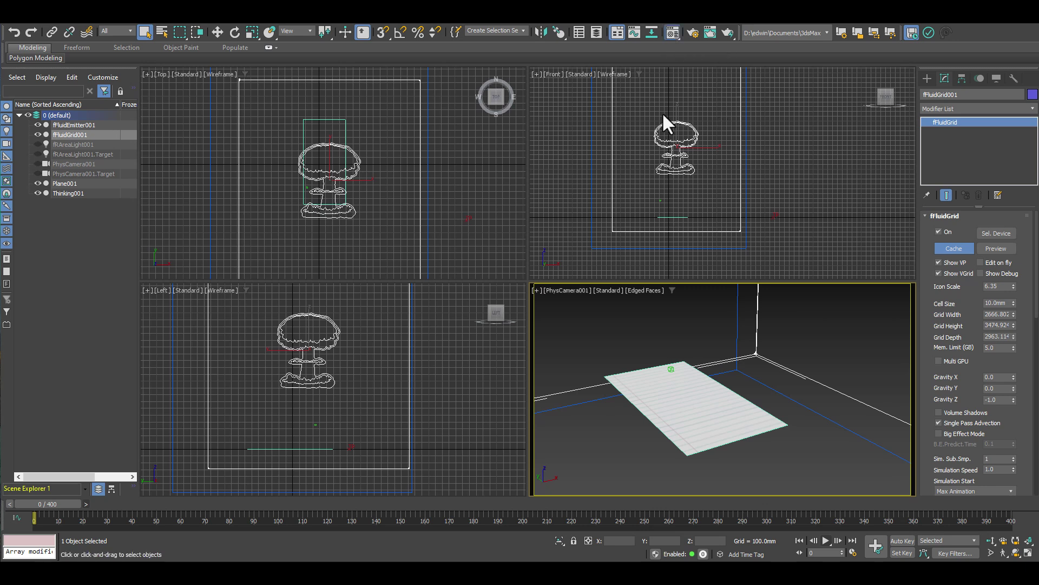
Open the Material Editor and Render Setup side by side and display the finalRender global options.
key(m)
click(693, 34)
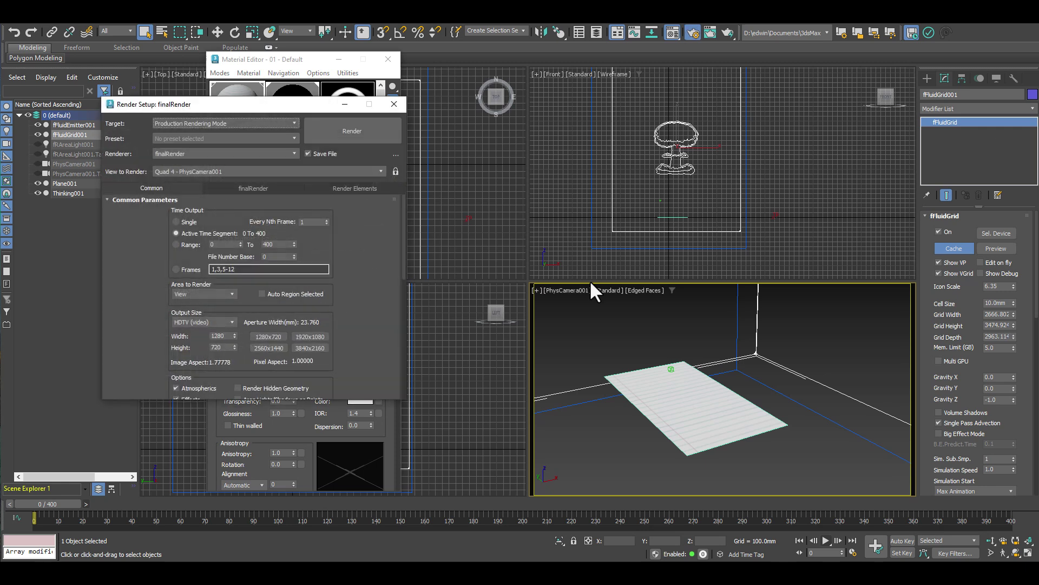
drag(249, 106, 596, 70)
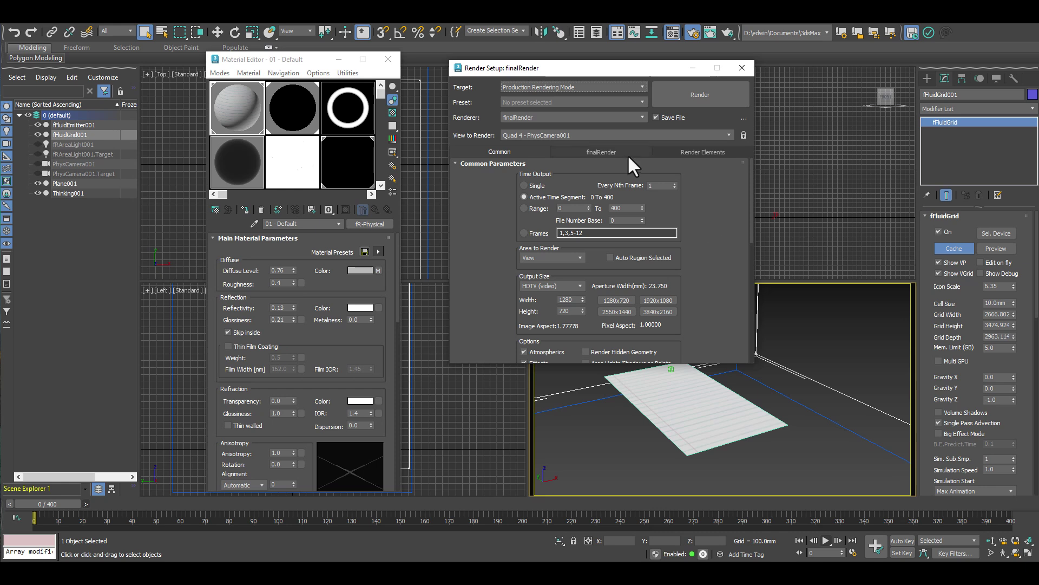
click(613, 151)
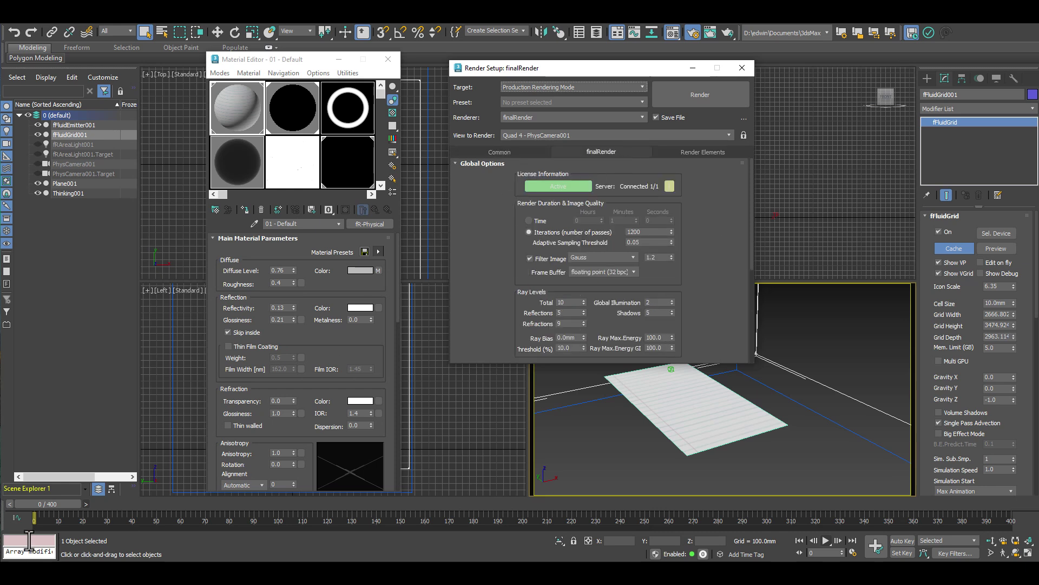
Go to frame 49 and set the render output to a single frame with file saving disabled.
drag(58, 503, 174, 497)
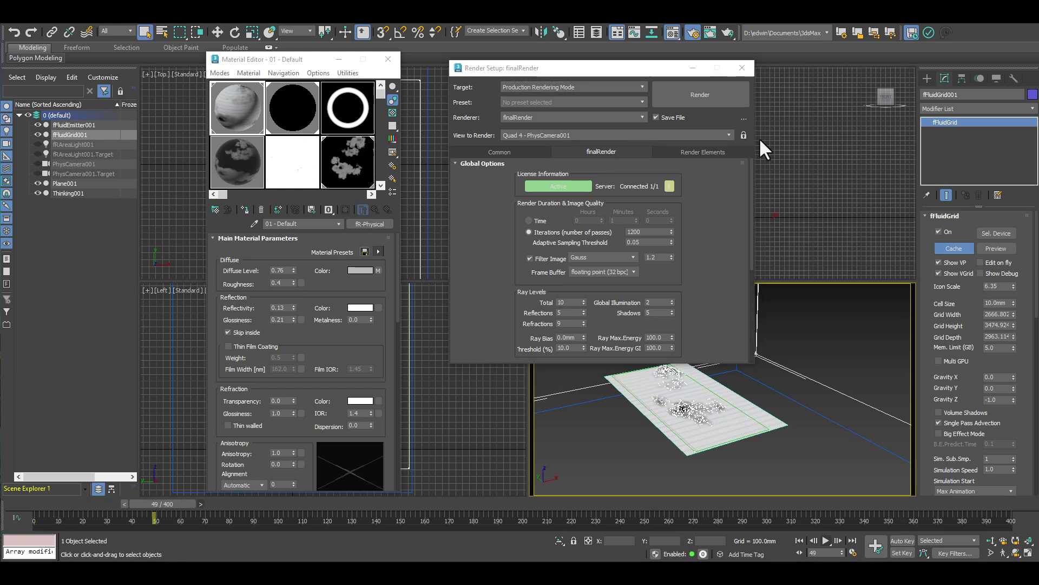
click(524, 153)
click(656, 116)
click(535, 187)
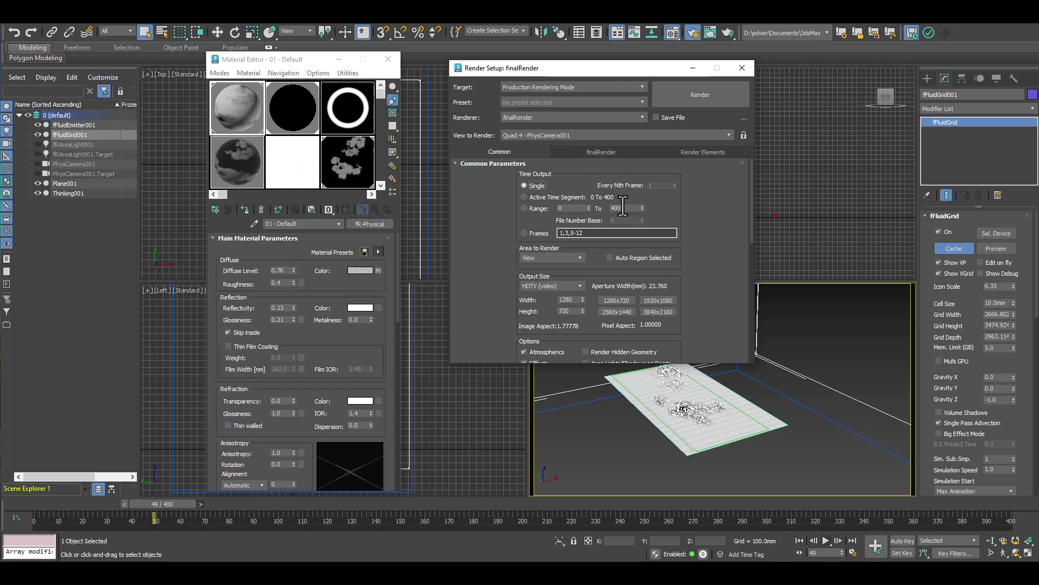
Set the finalRender iterations (number of passes) to 100.
click(600, 152)
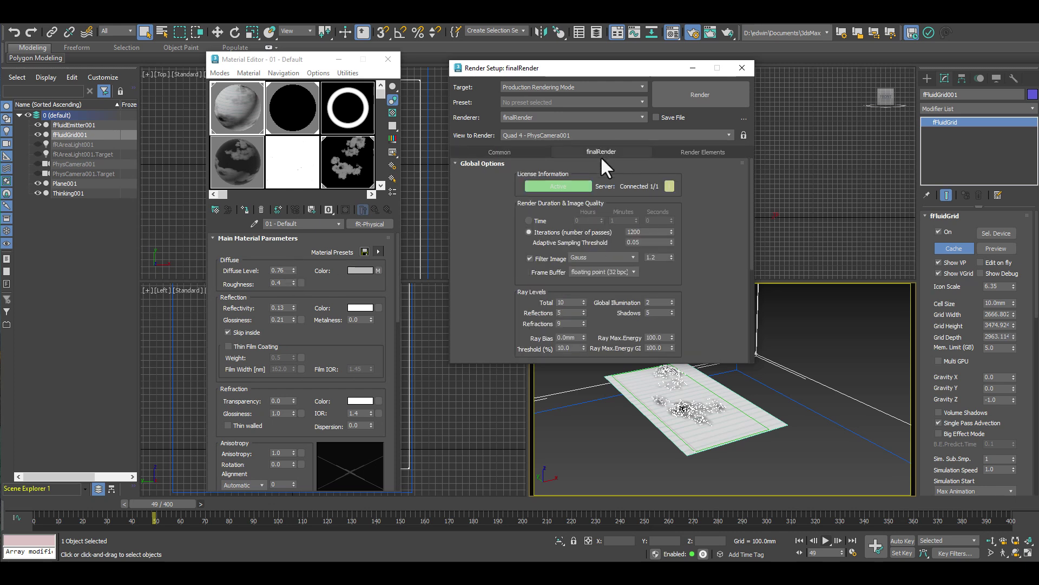
double_click(633, 232)
text(100)
key(Return)
Display the 02 - Default fR-PyroVDB material and rearrange the Material Editor and Render Setup to clear the camera view.
click(295, 178)
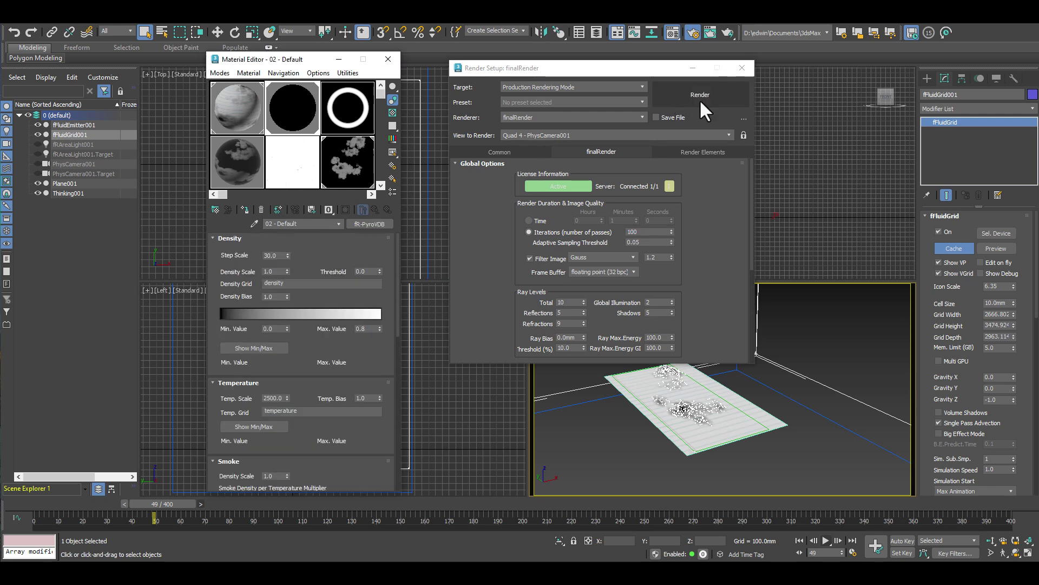
drag(240, 61, 117, 60)
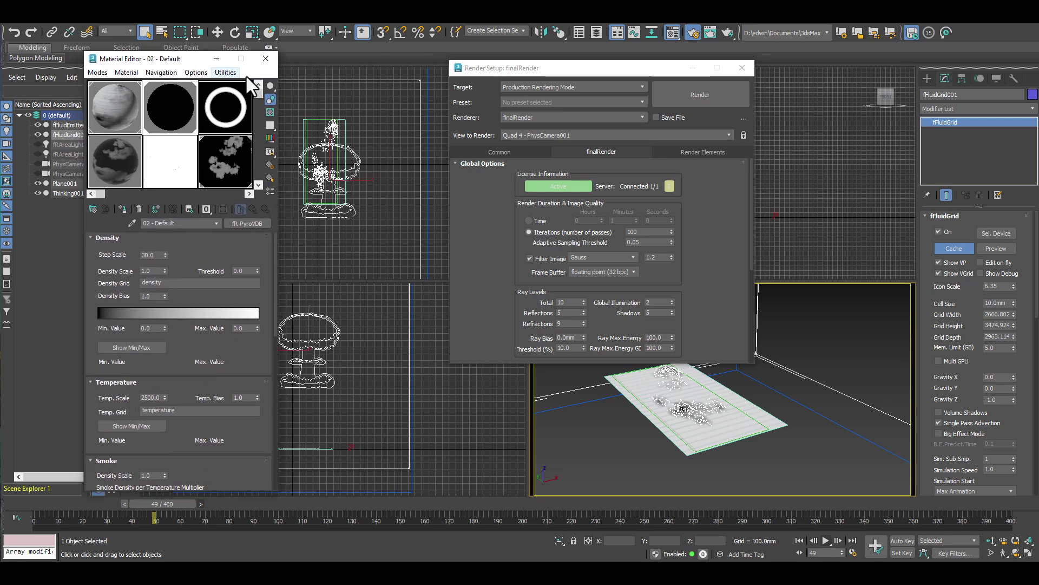
drag(590, 67, 429, 52)
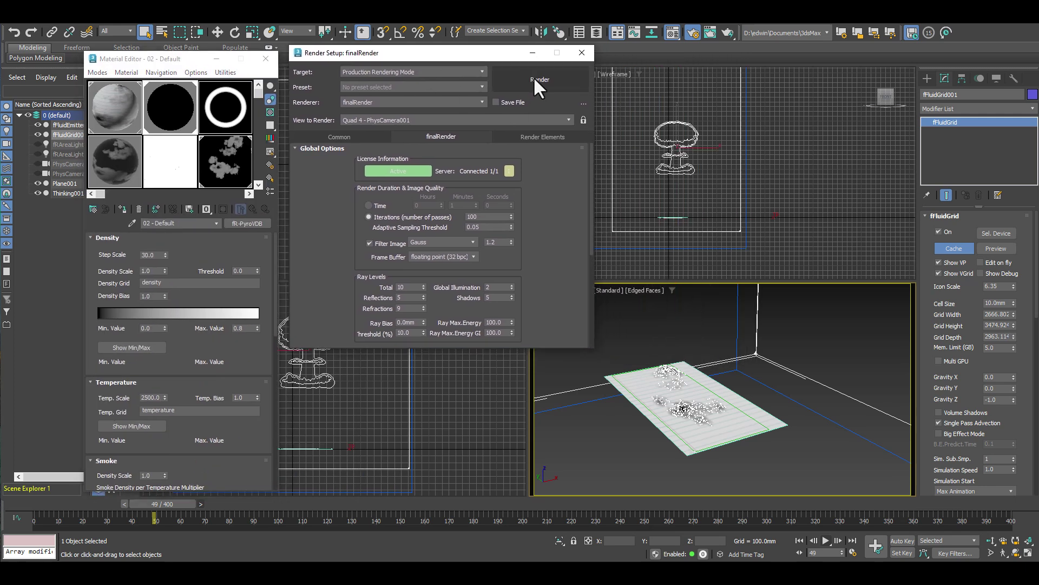
Render frames 49 and 94 from PhysCamera001 with finalRender, uncover the material settings beside the framebuffer, and close it.
click(548, 76)
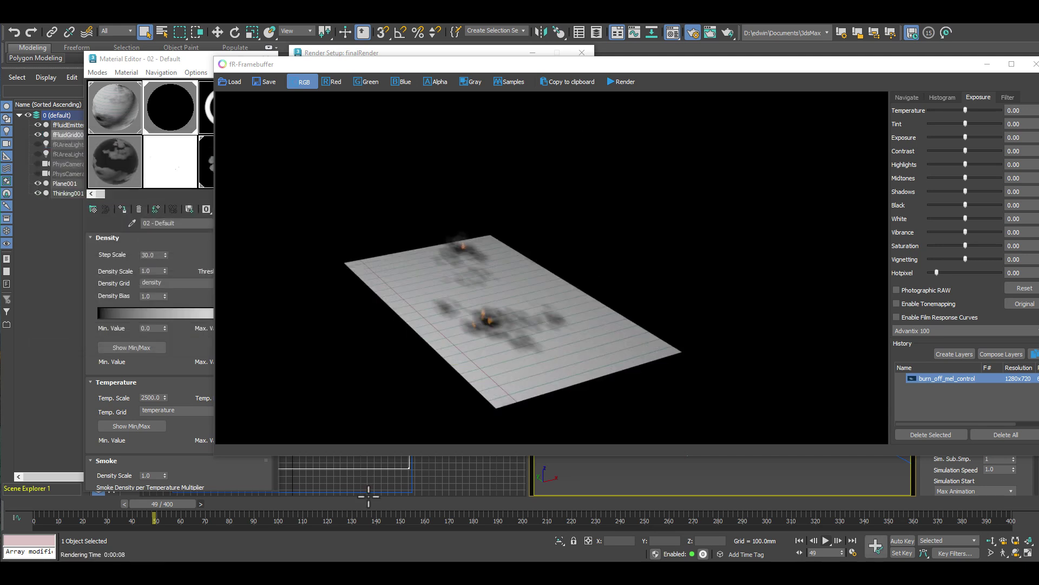
drag(170, 502, 280, 493)
click(626, 81)
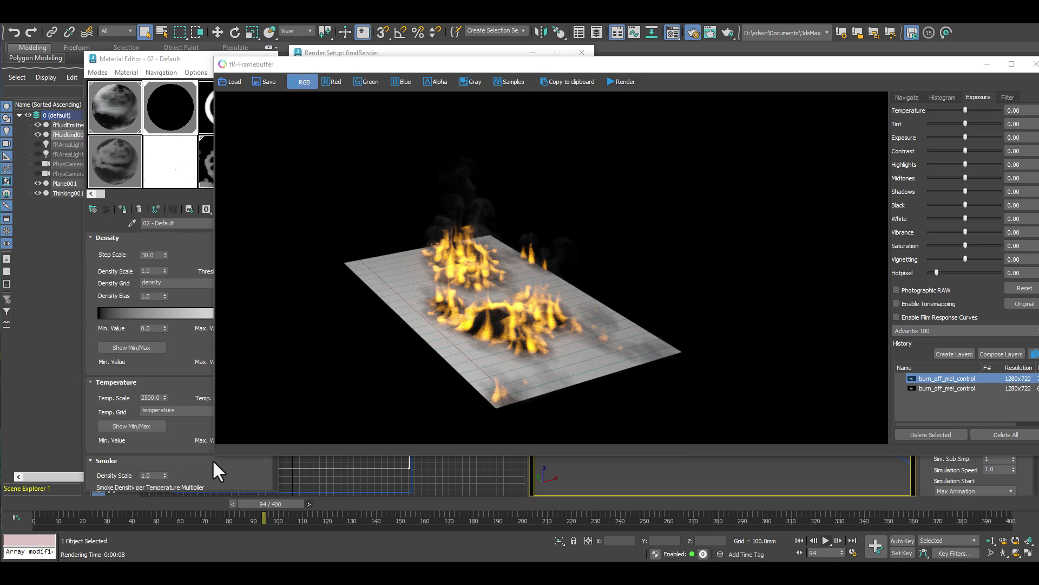
drag(212, 456, 316, 443)
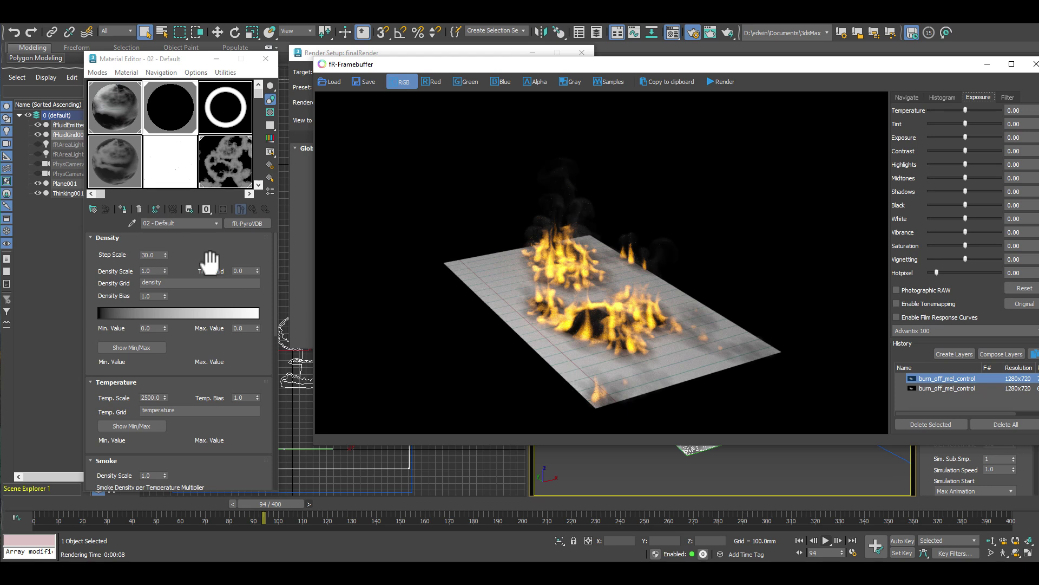
click(1034, 65)
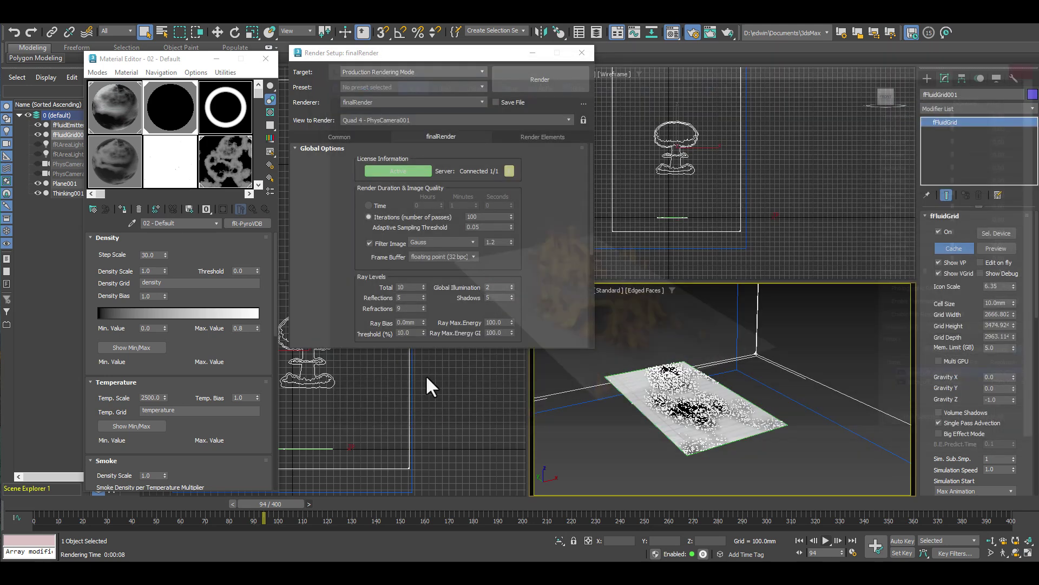
Examine the fR-PyroVDB material's density, temperature and smoke settings, including the smoke density multiplier and smoke color ramps.
click(204, 249)
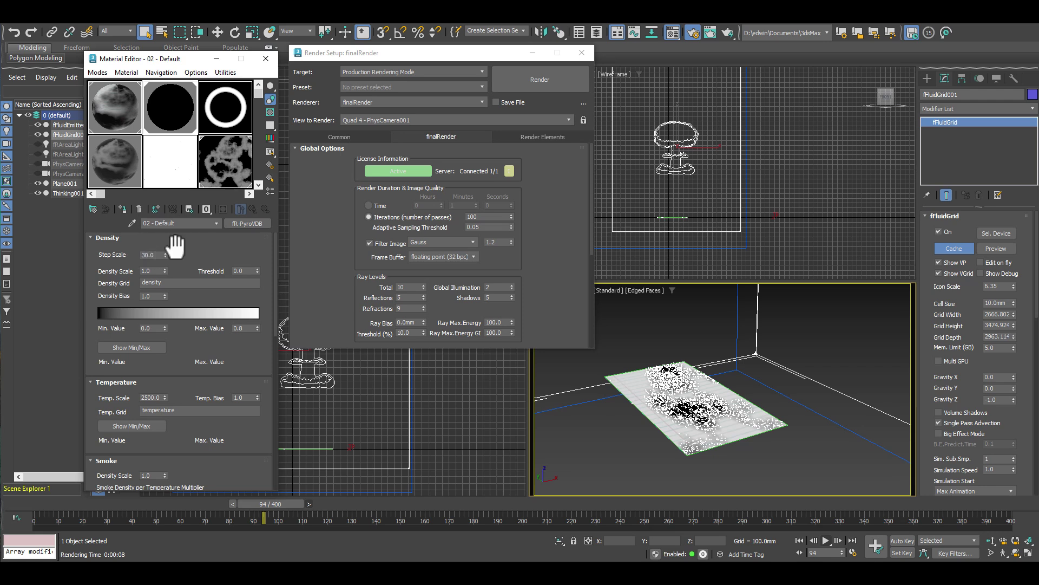
mouse_move(192, 250)
mouse_down()
mouse_move(181, 212)
mouse_move(165, 259)
mouse_move(184, 255)
mouse_up()
click(143, 349)
drag(184, 348, 181, 220)
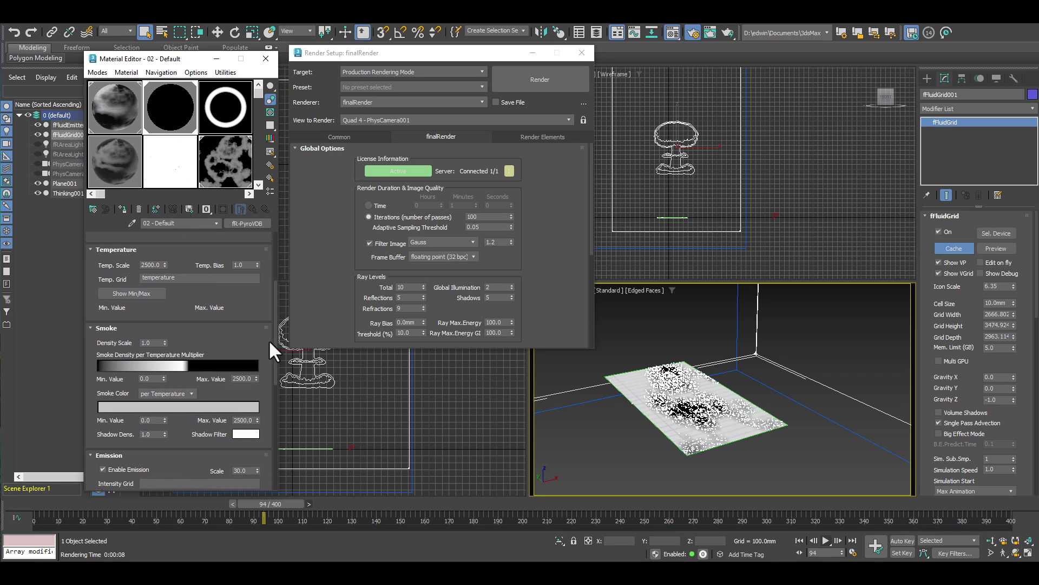
drag(247, 306, 224, 233)
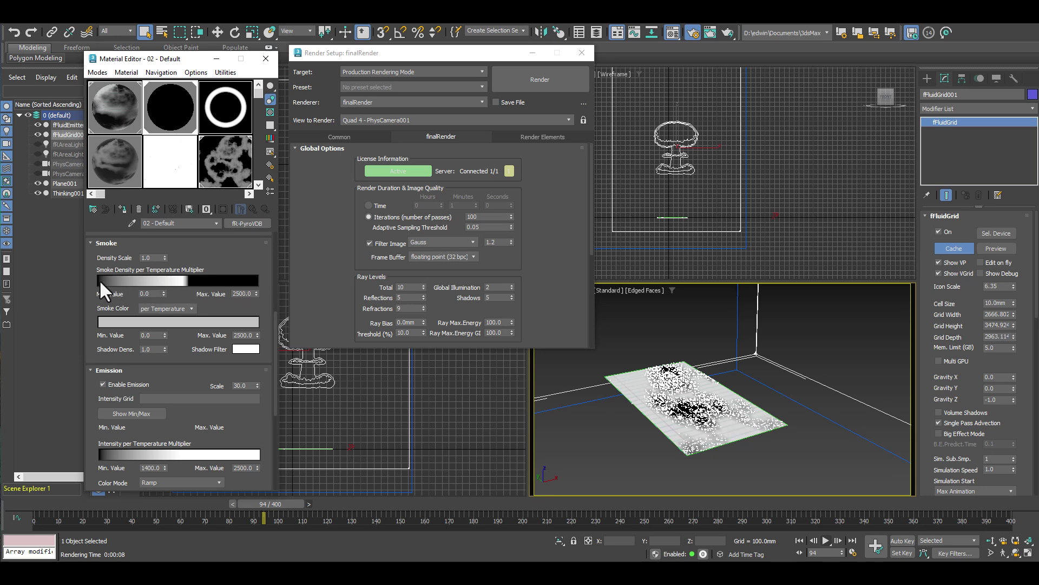
drag(174, 345, 170, 281)
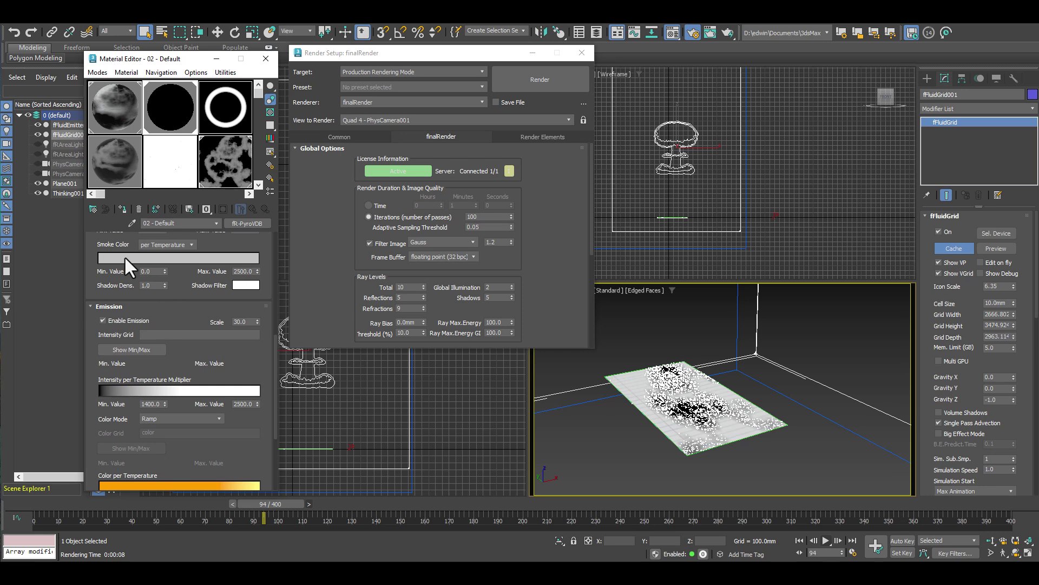
drag(183, 273, 178, 210)
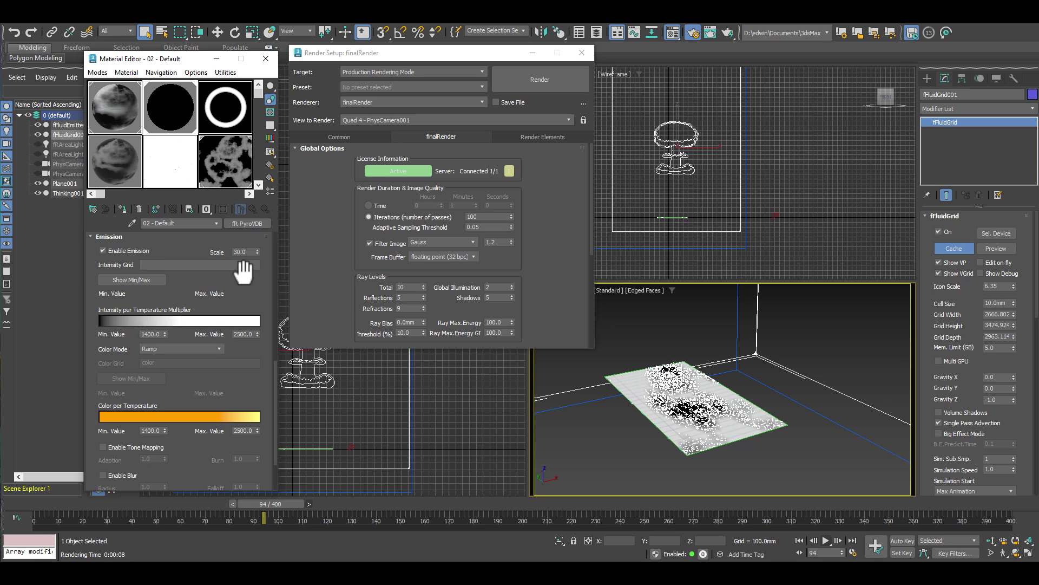
Inspect the material's emission scale and the alpha gradient of its Intensity per Temperature Multiplier.
click(249, 252)
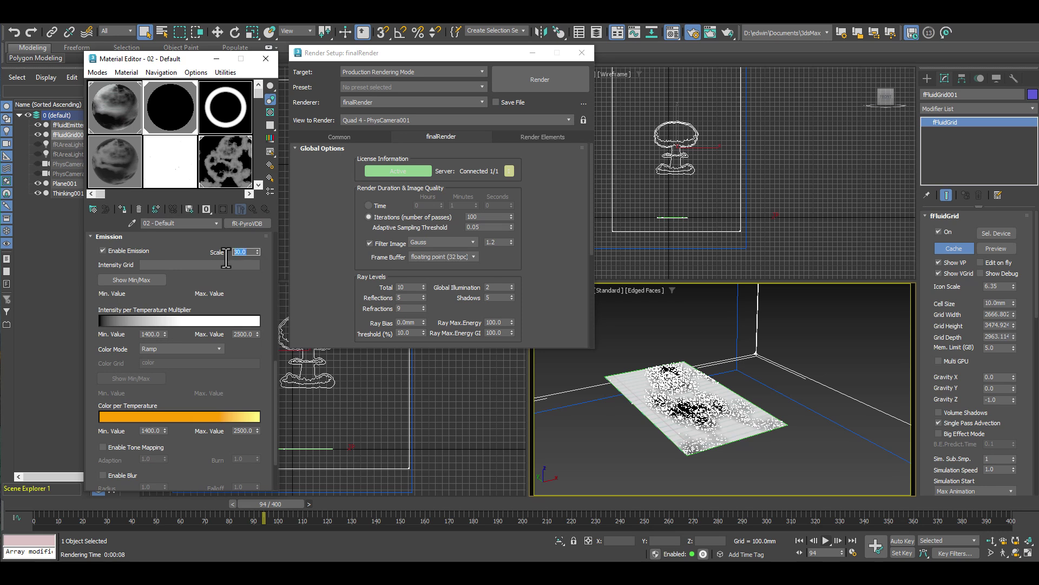
click(222, 320)
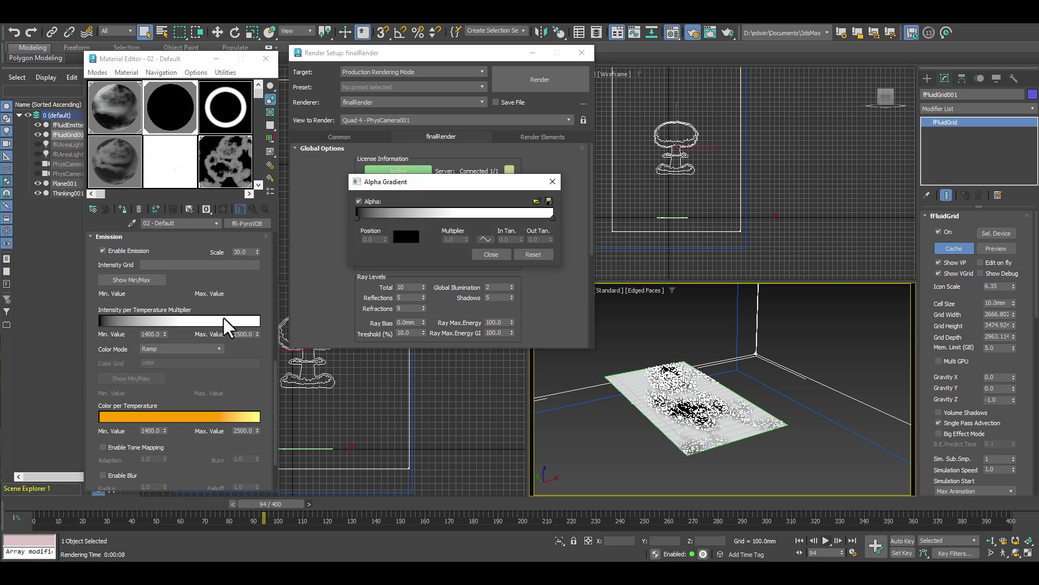
click(493, 255)
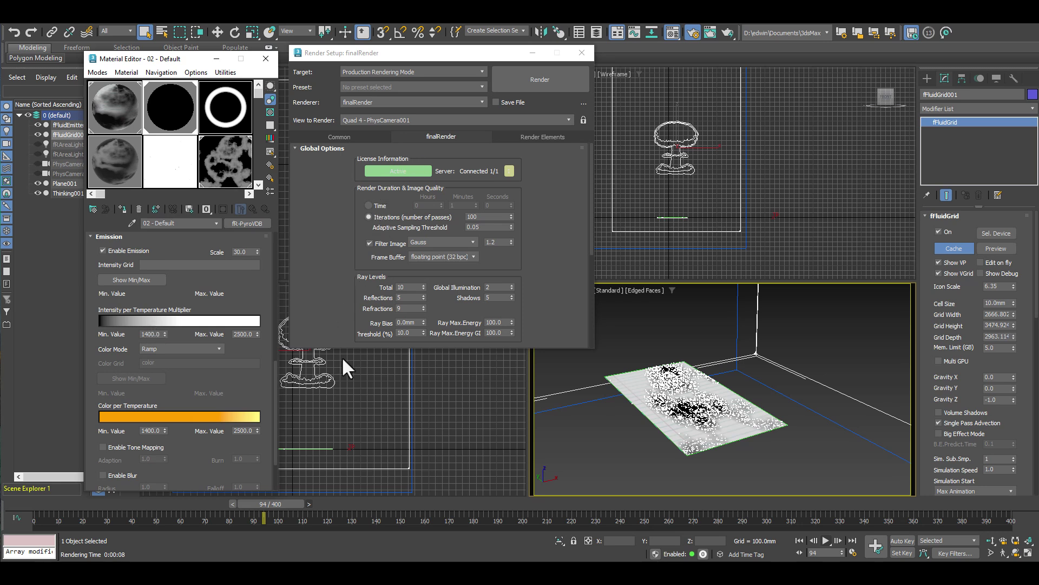
Reopen the finalRender framebuffer to view the last render, and close both it and the Material Editor.
scroll(346, 195, down, 8)
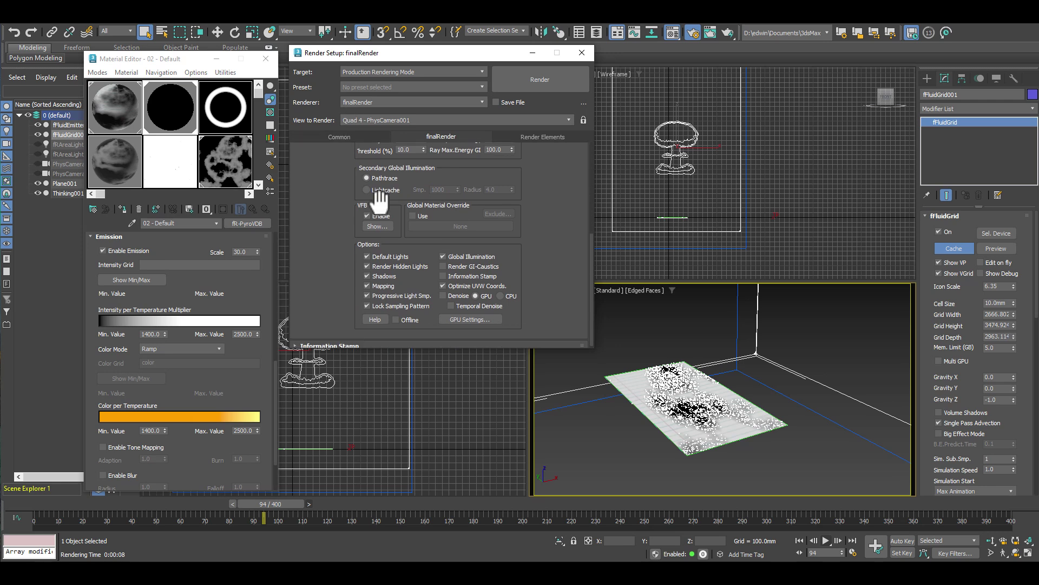
click(382, 224)
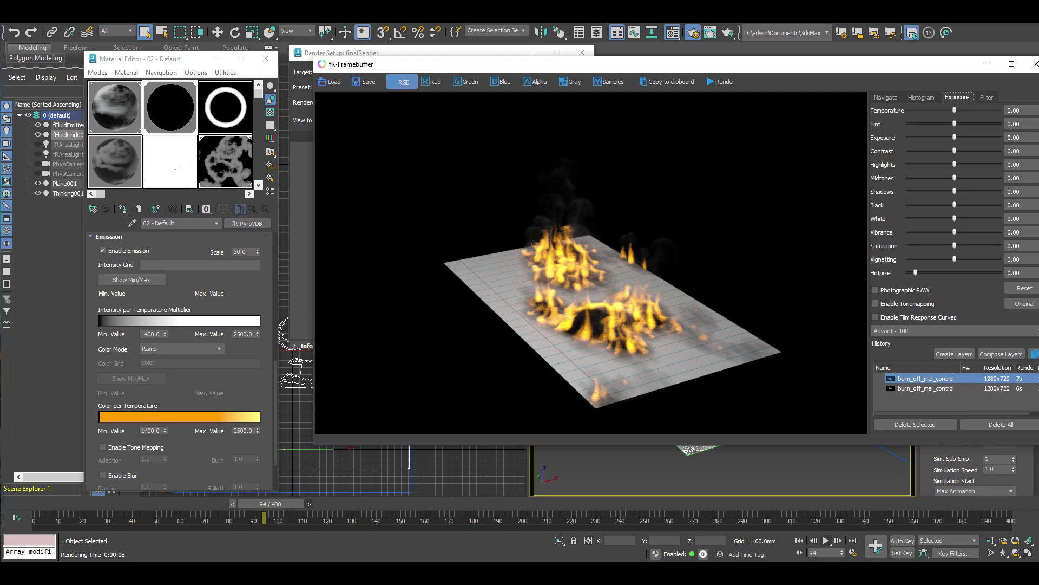
click(1036, 64)
click(265, 59)
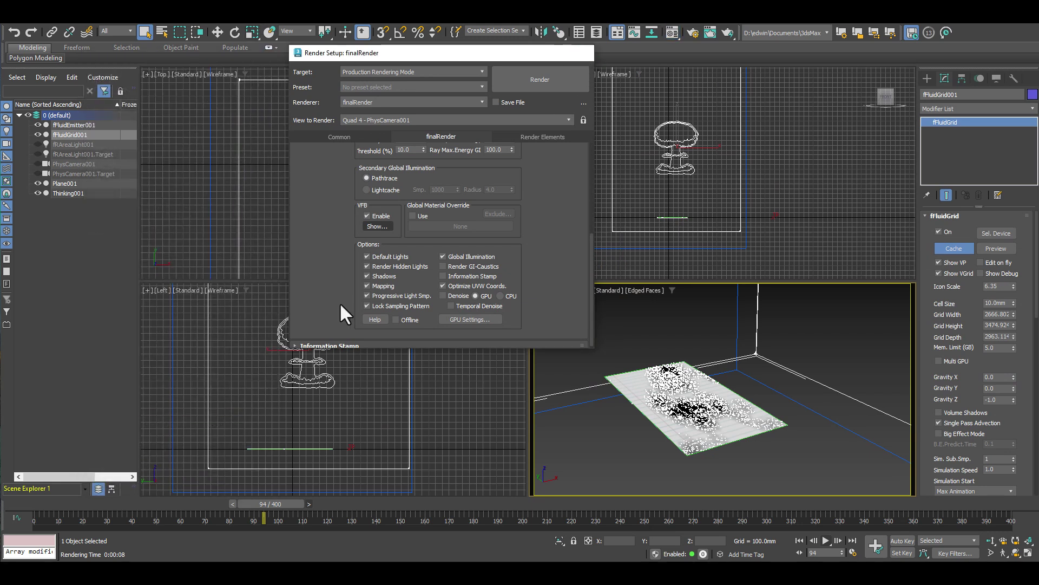